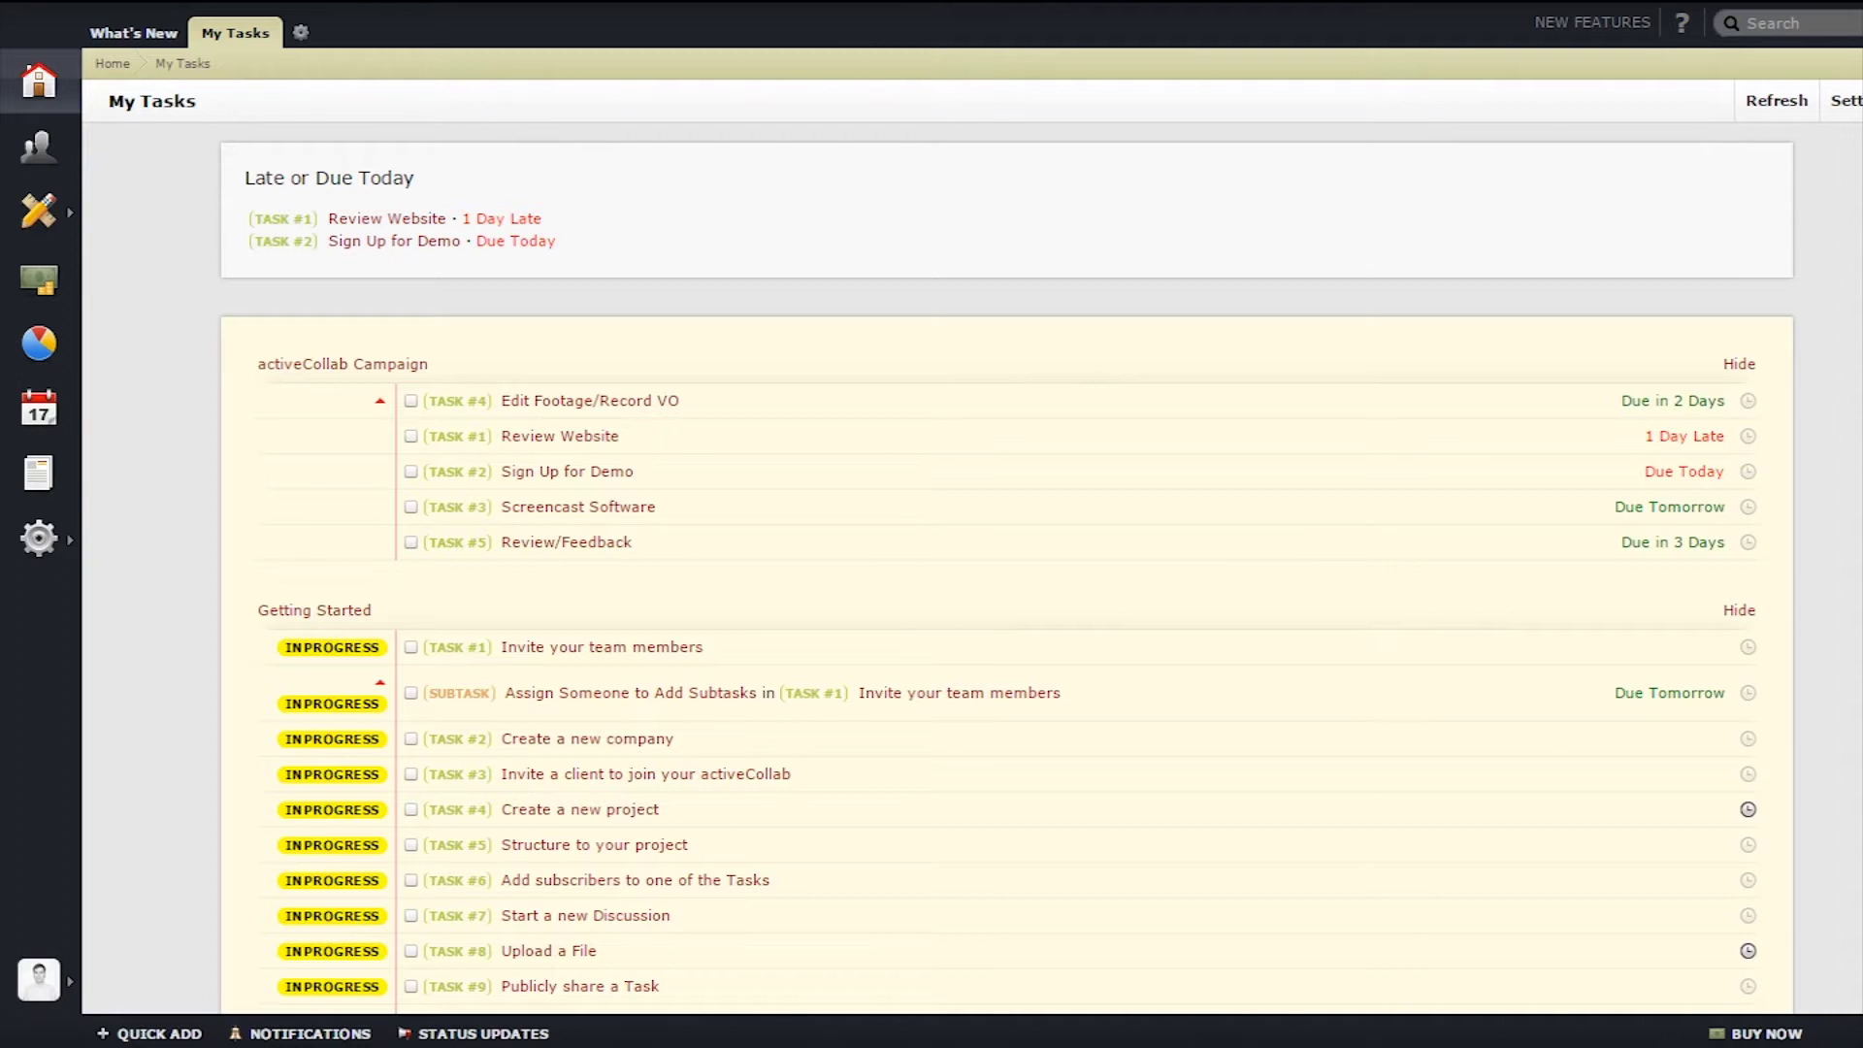
{"action": "scroll", "coordinate": [1006, 563], "scroll_direction": "down", "scroll_amount": 3}
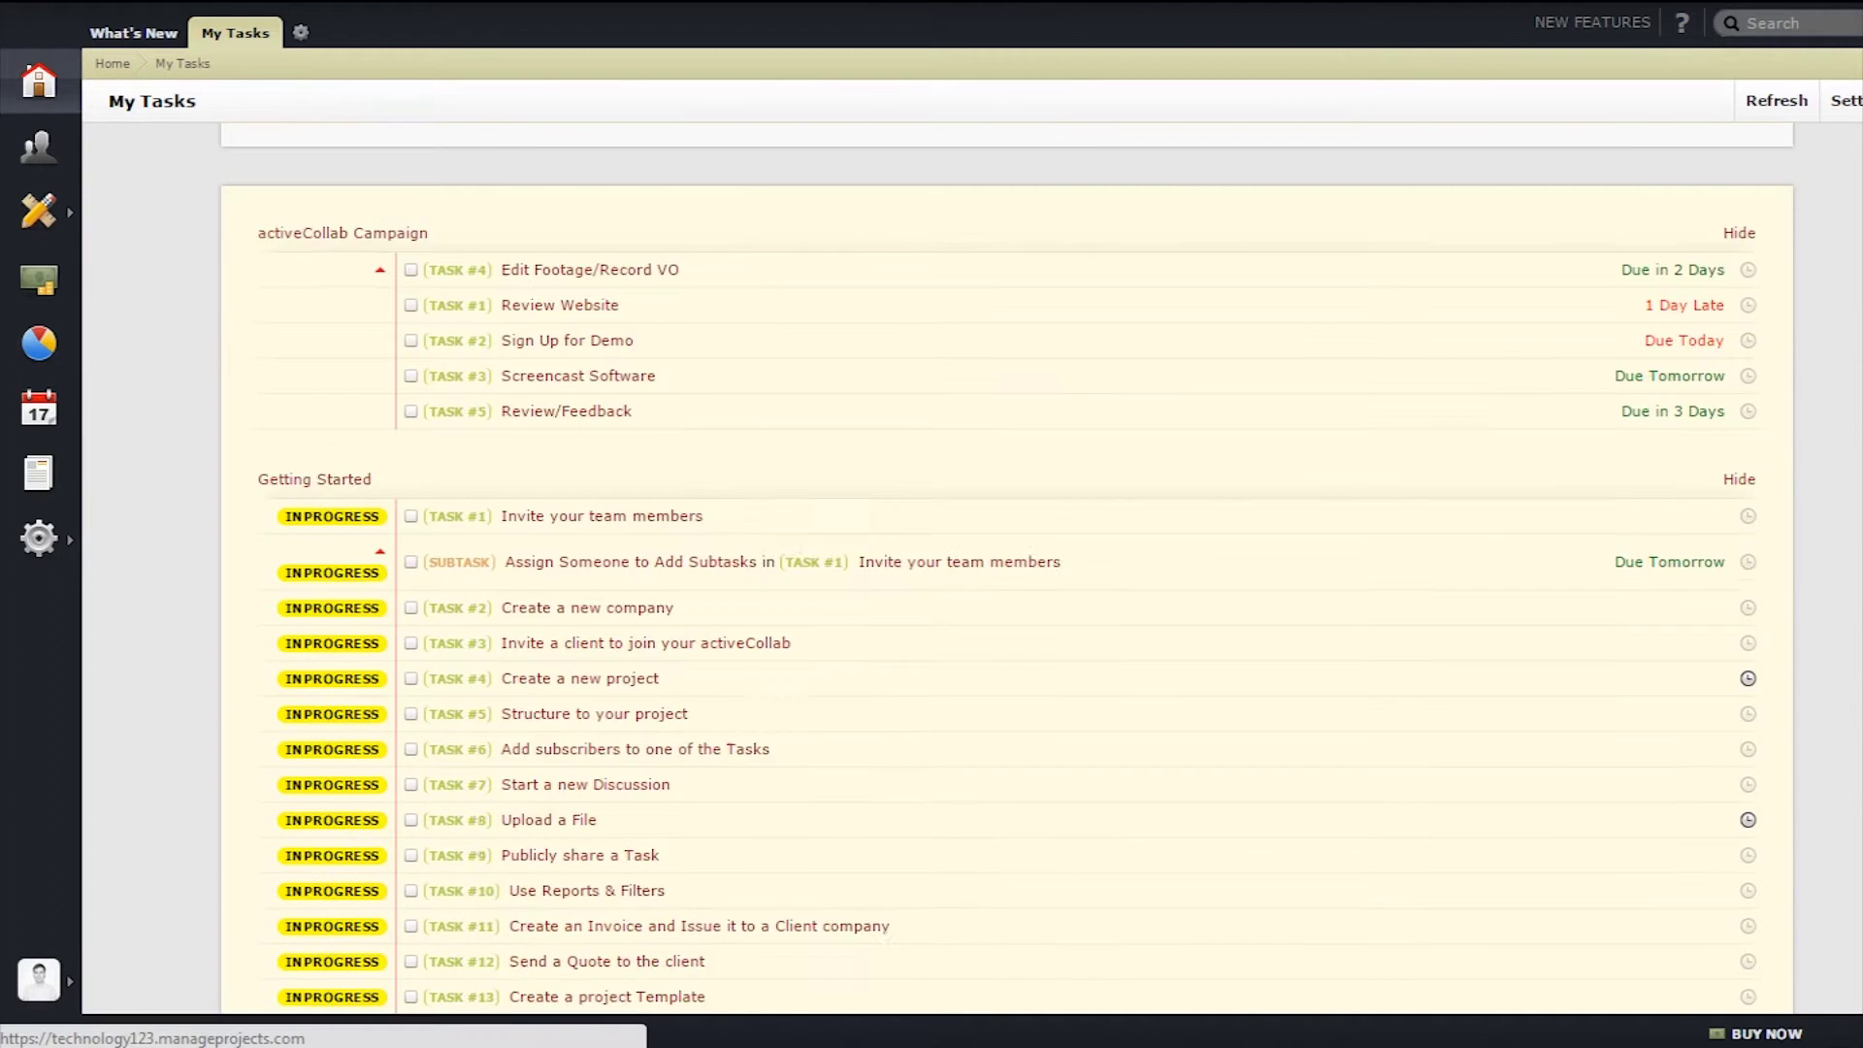
{"action": "scroll", "coordinate": [1006, 563], "scroll_direction": "up", "scroll_amount": 3}
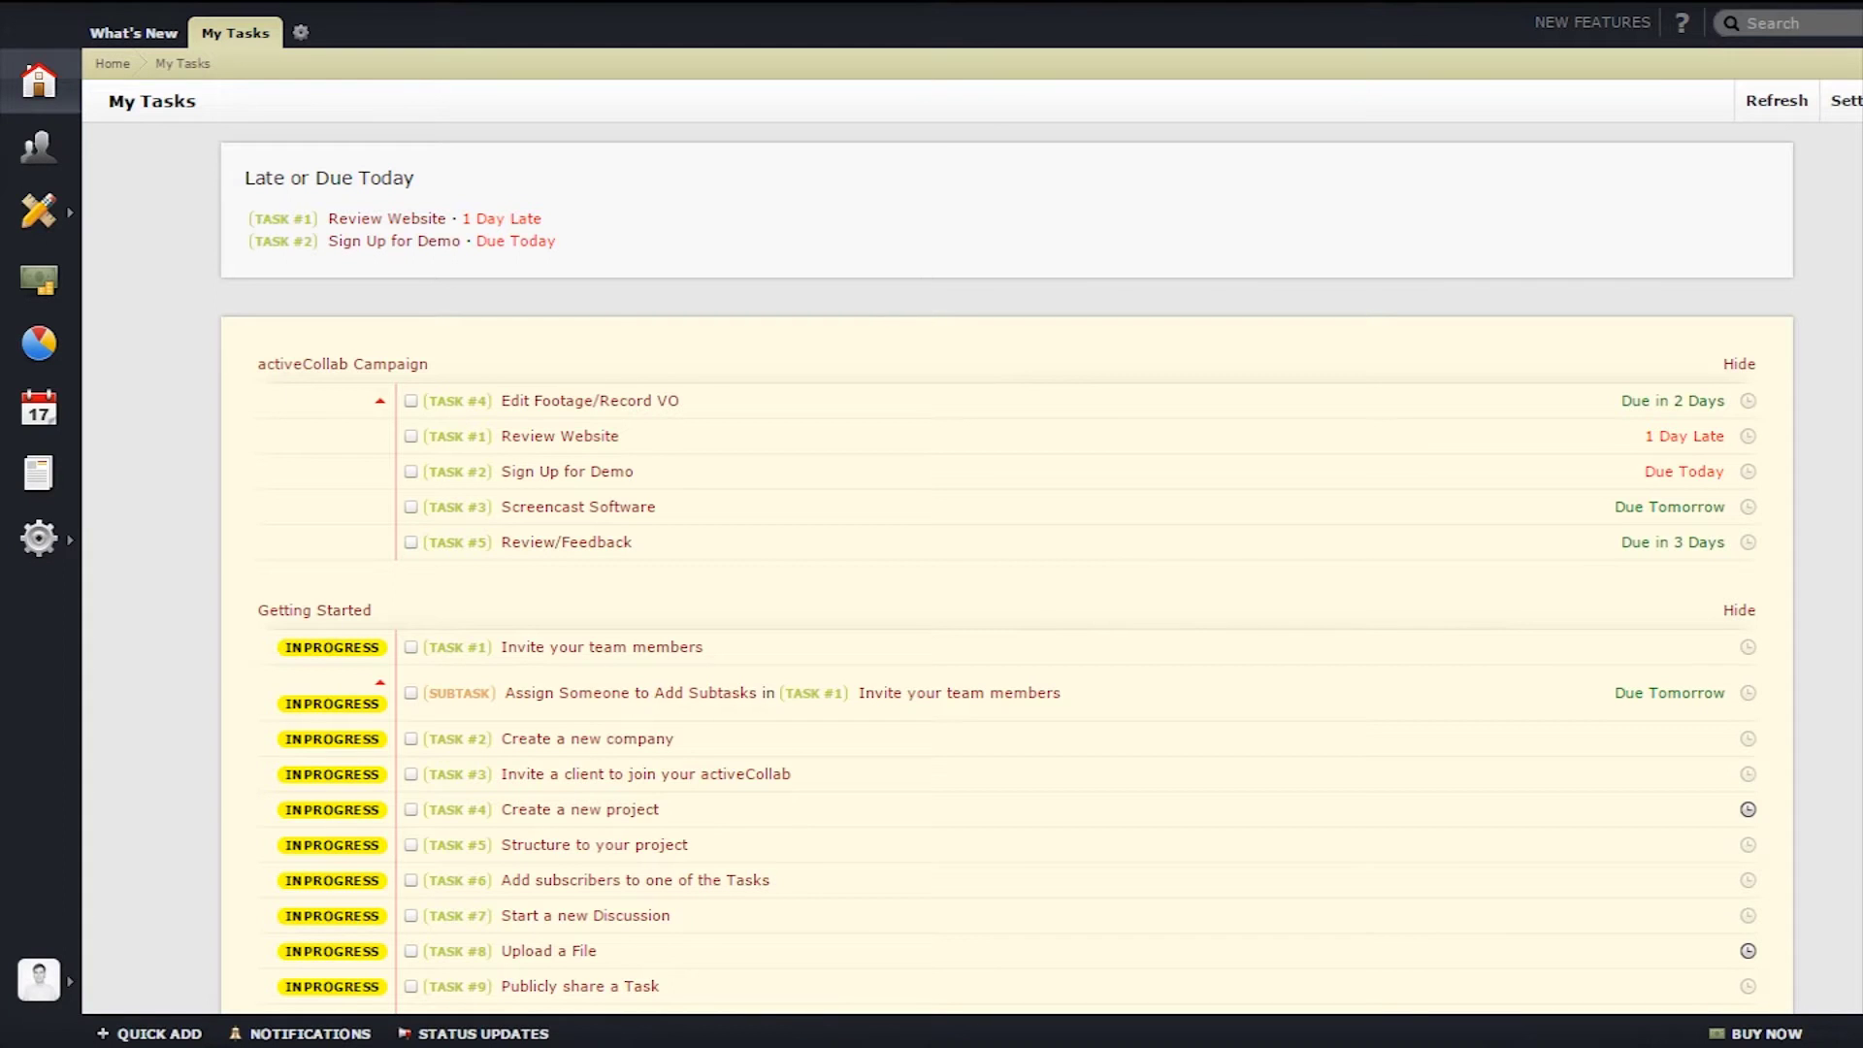
{"action": "left_click", "coordinate": [134, 33]}
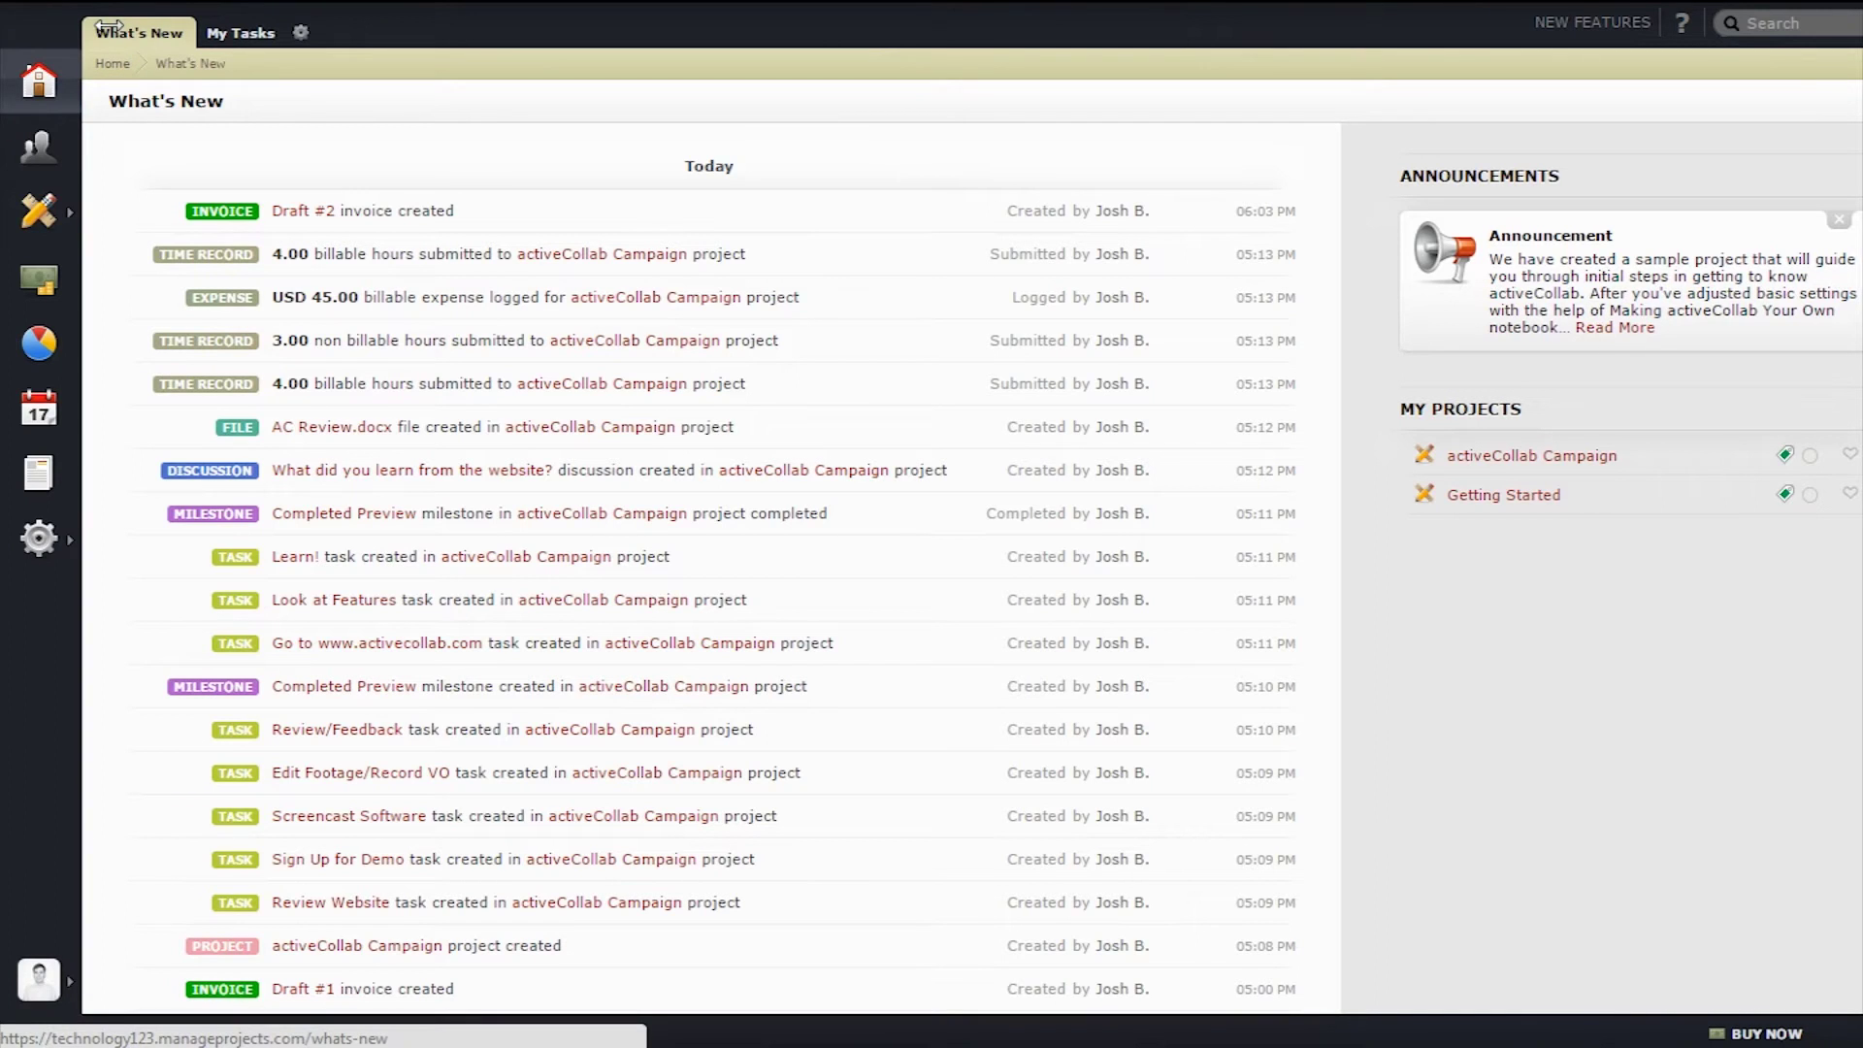
{"action": "left_click", "coordinate": [108, 26]}
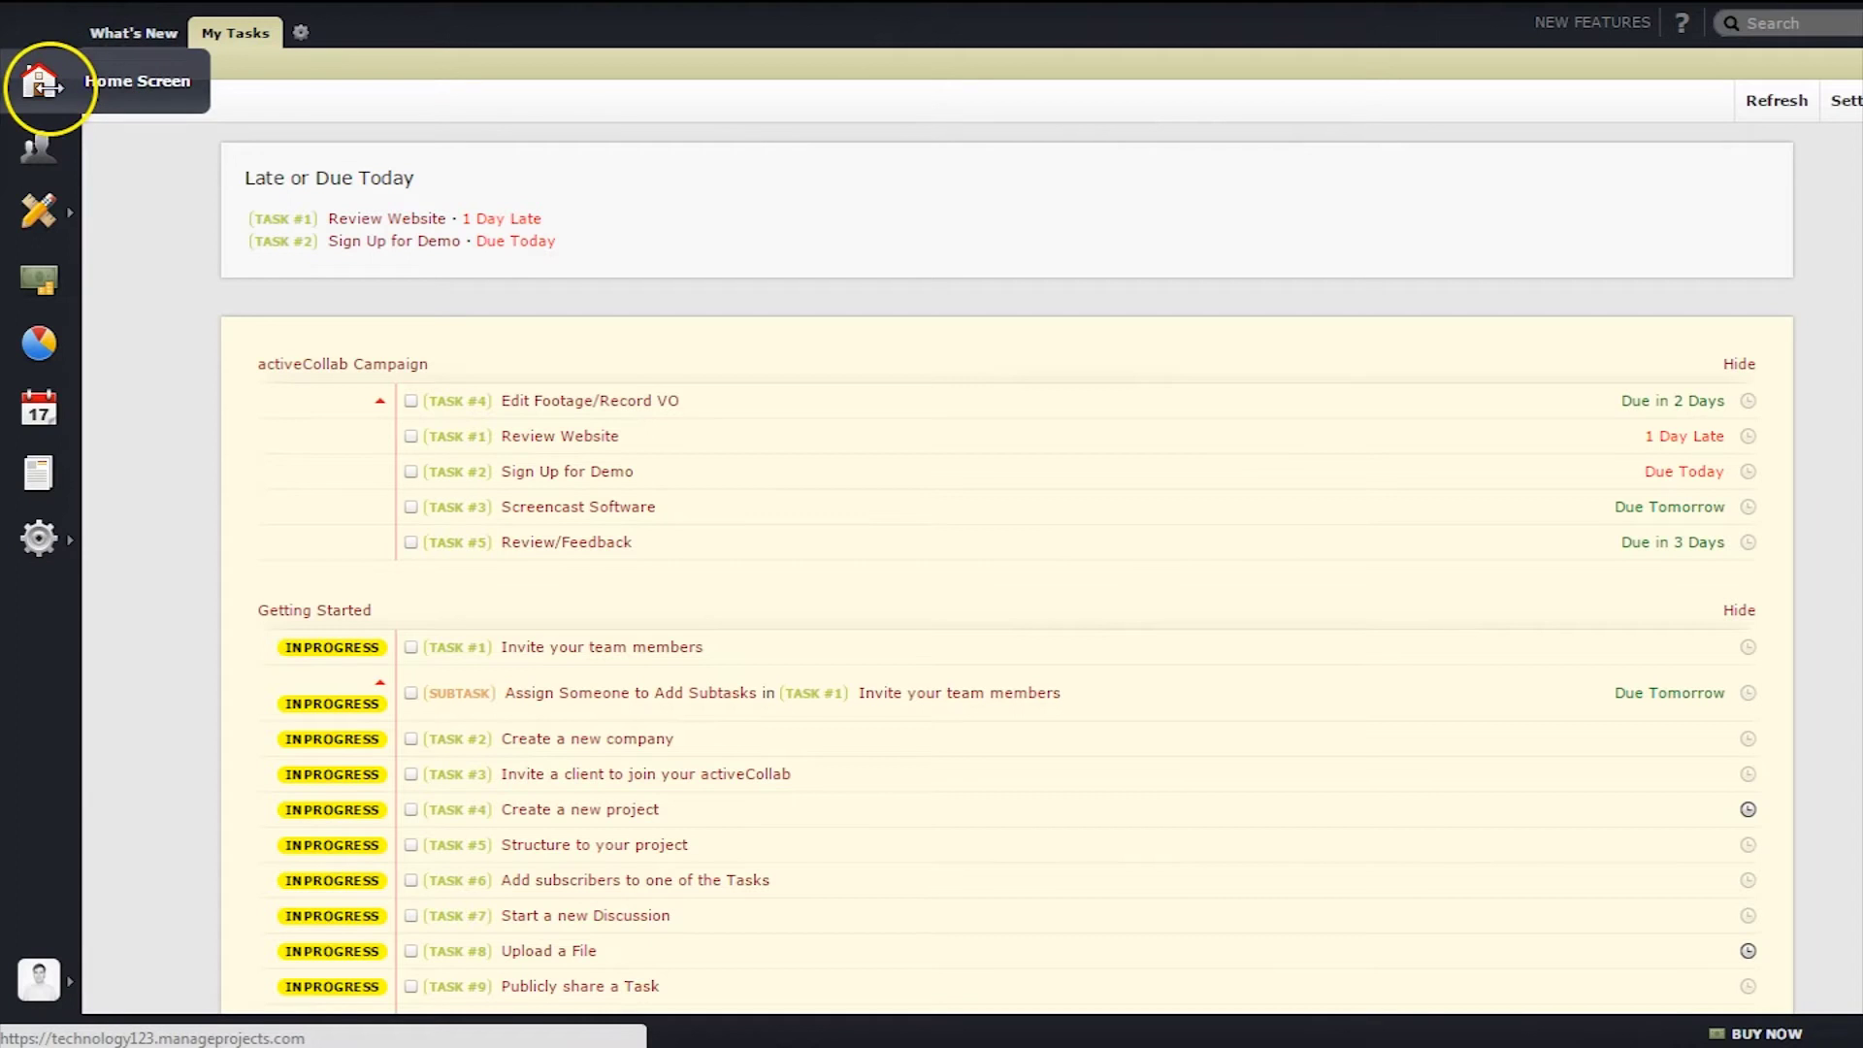
Step: In People, view a team member's profile, then the TechnologyAdvice company profile
{"action": "left_click", "coordinate": [29, 141]}
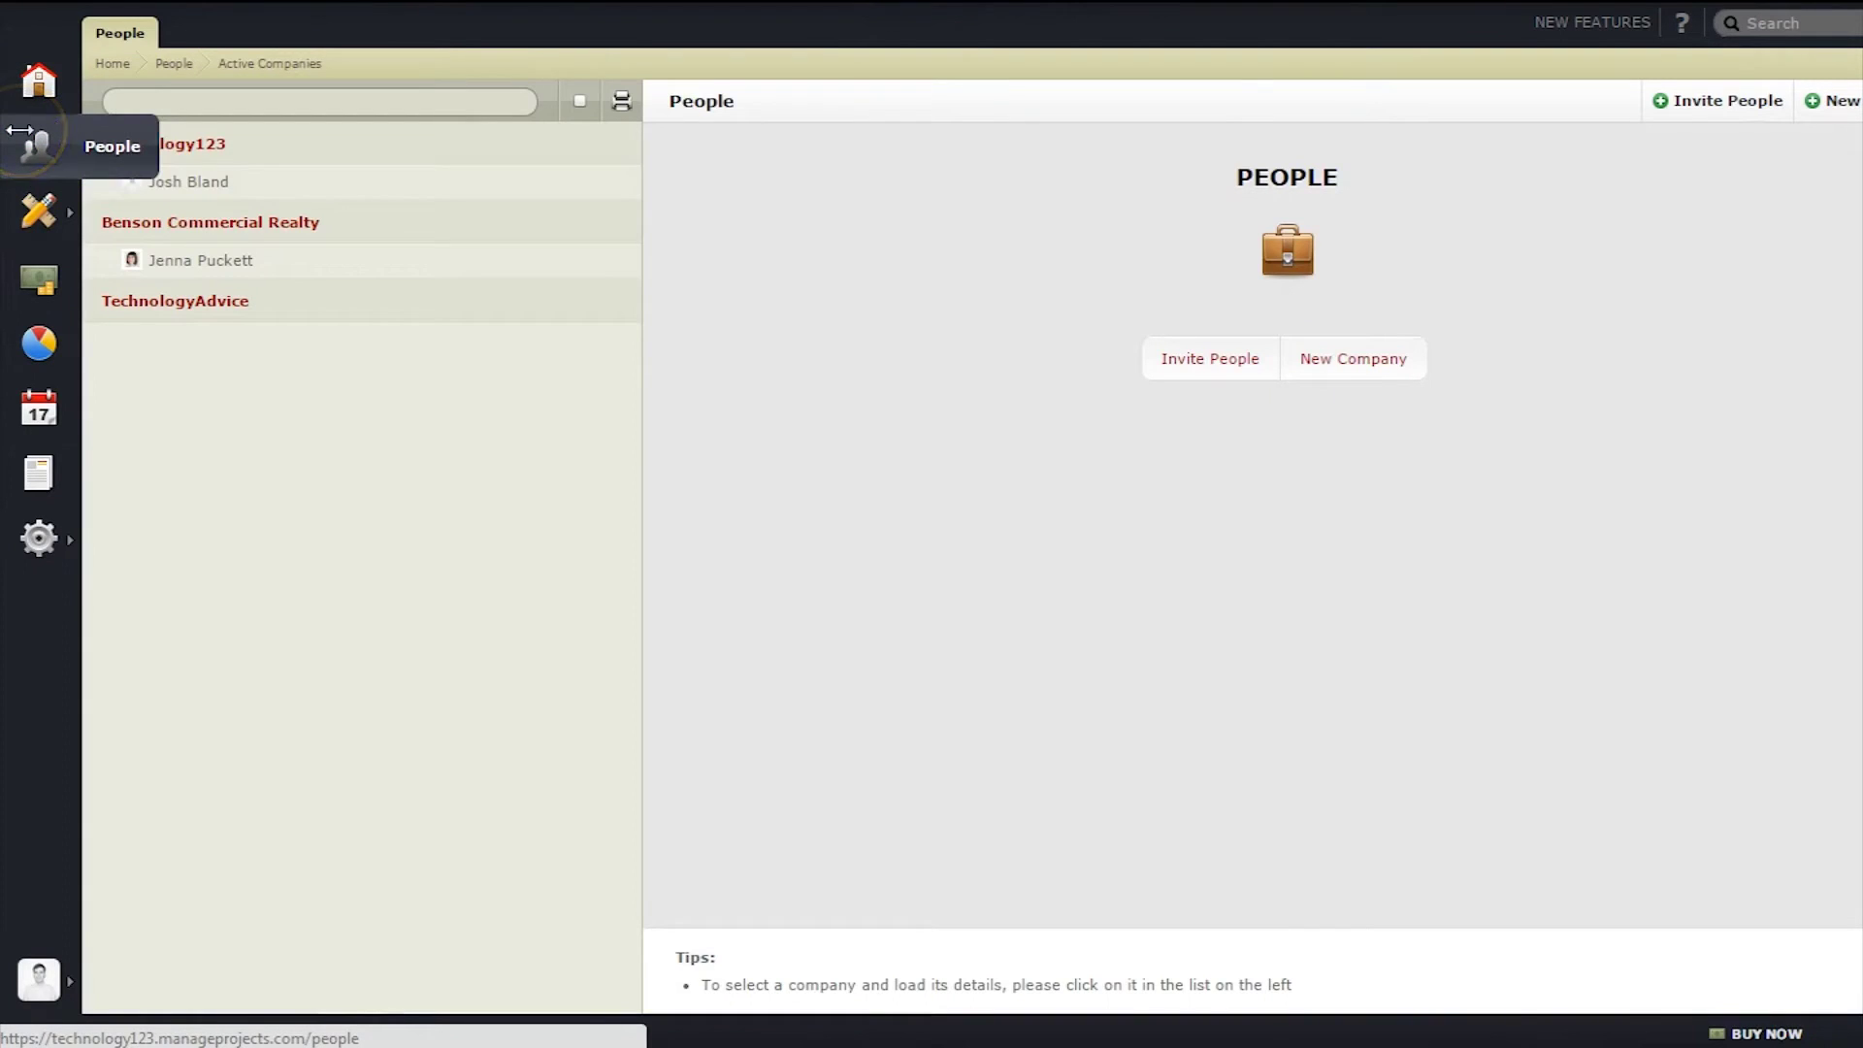
{"action": "left_click", "coordinate": [195, 180]}
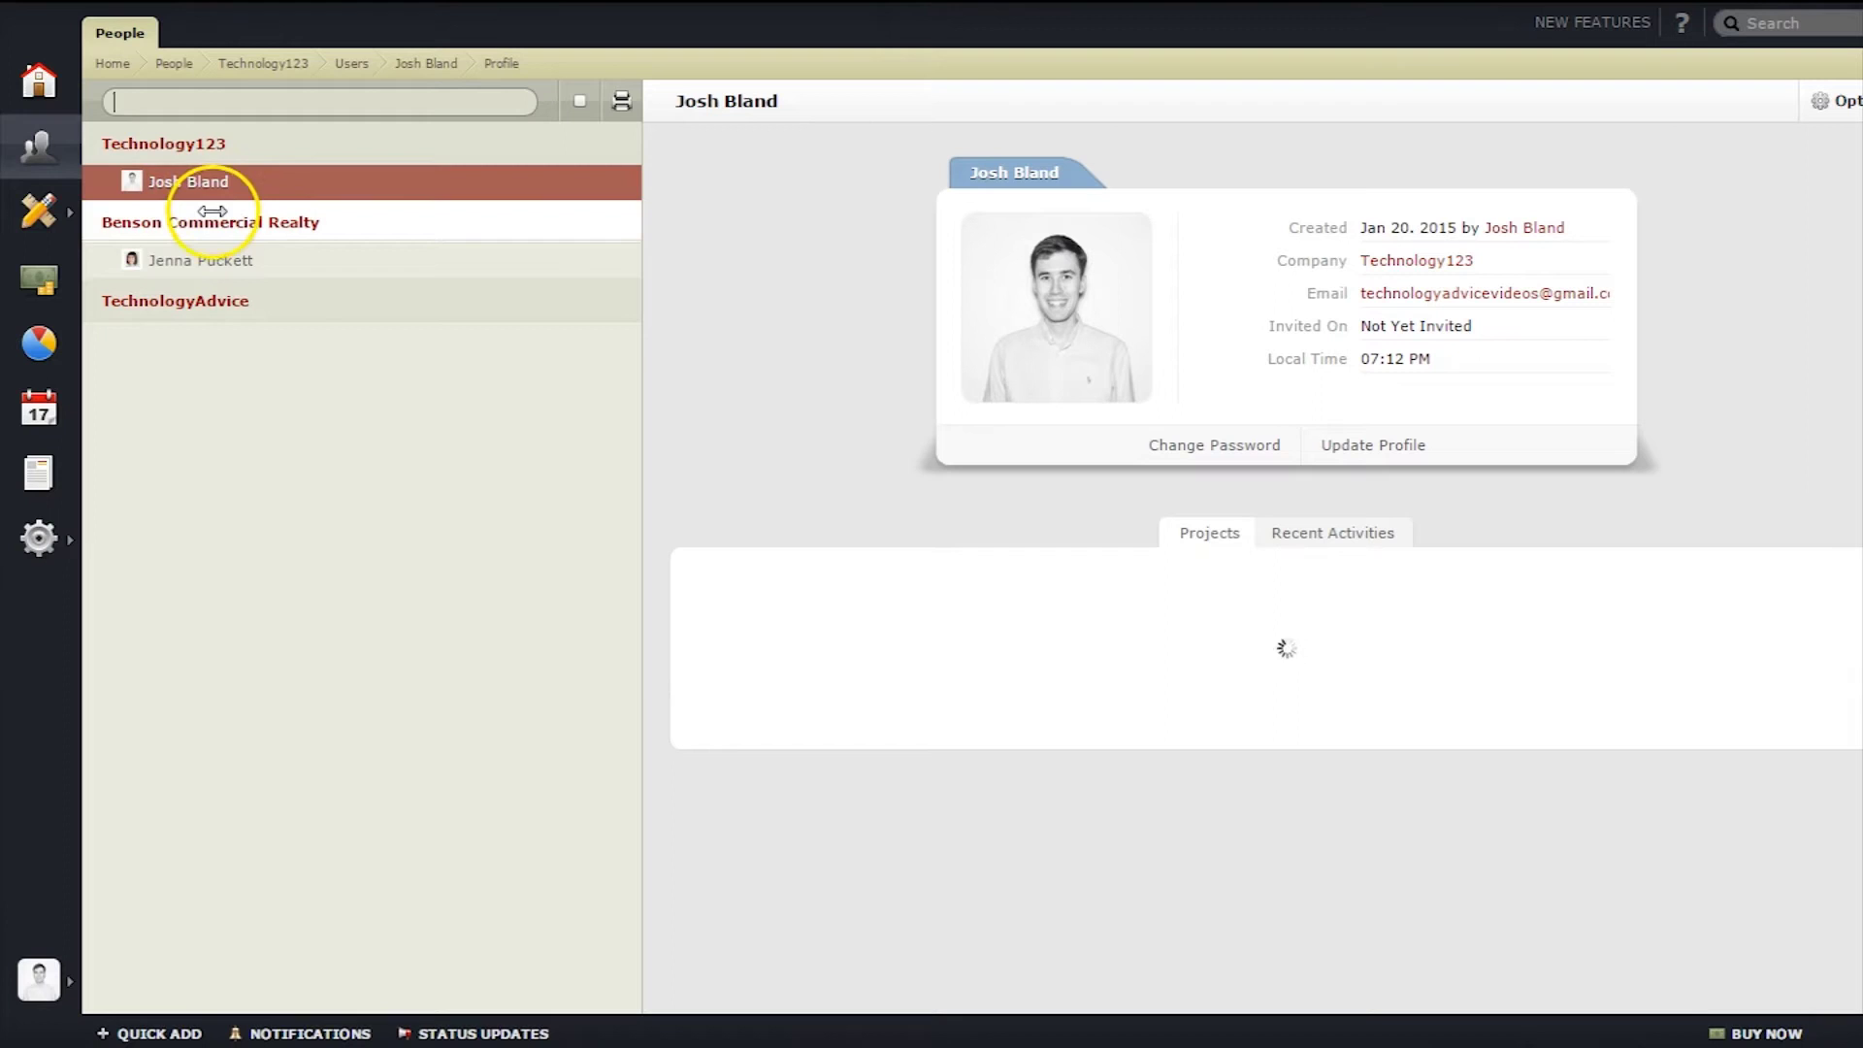
{"action": "left_click", "coordinate": [184, 297]}
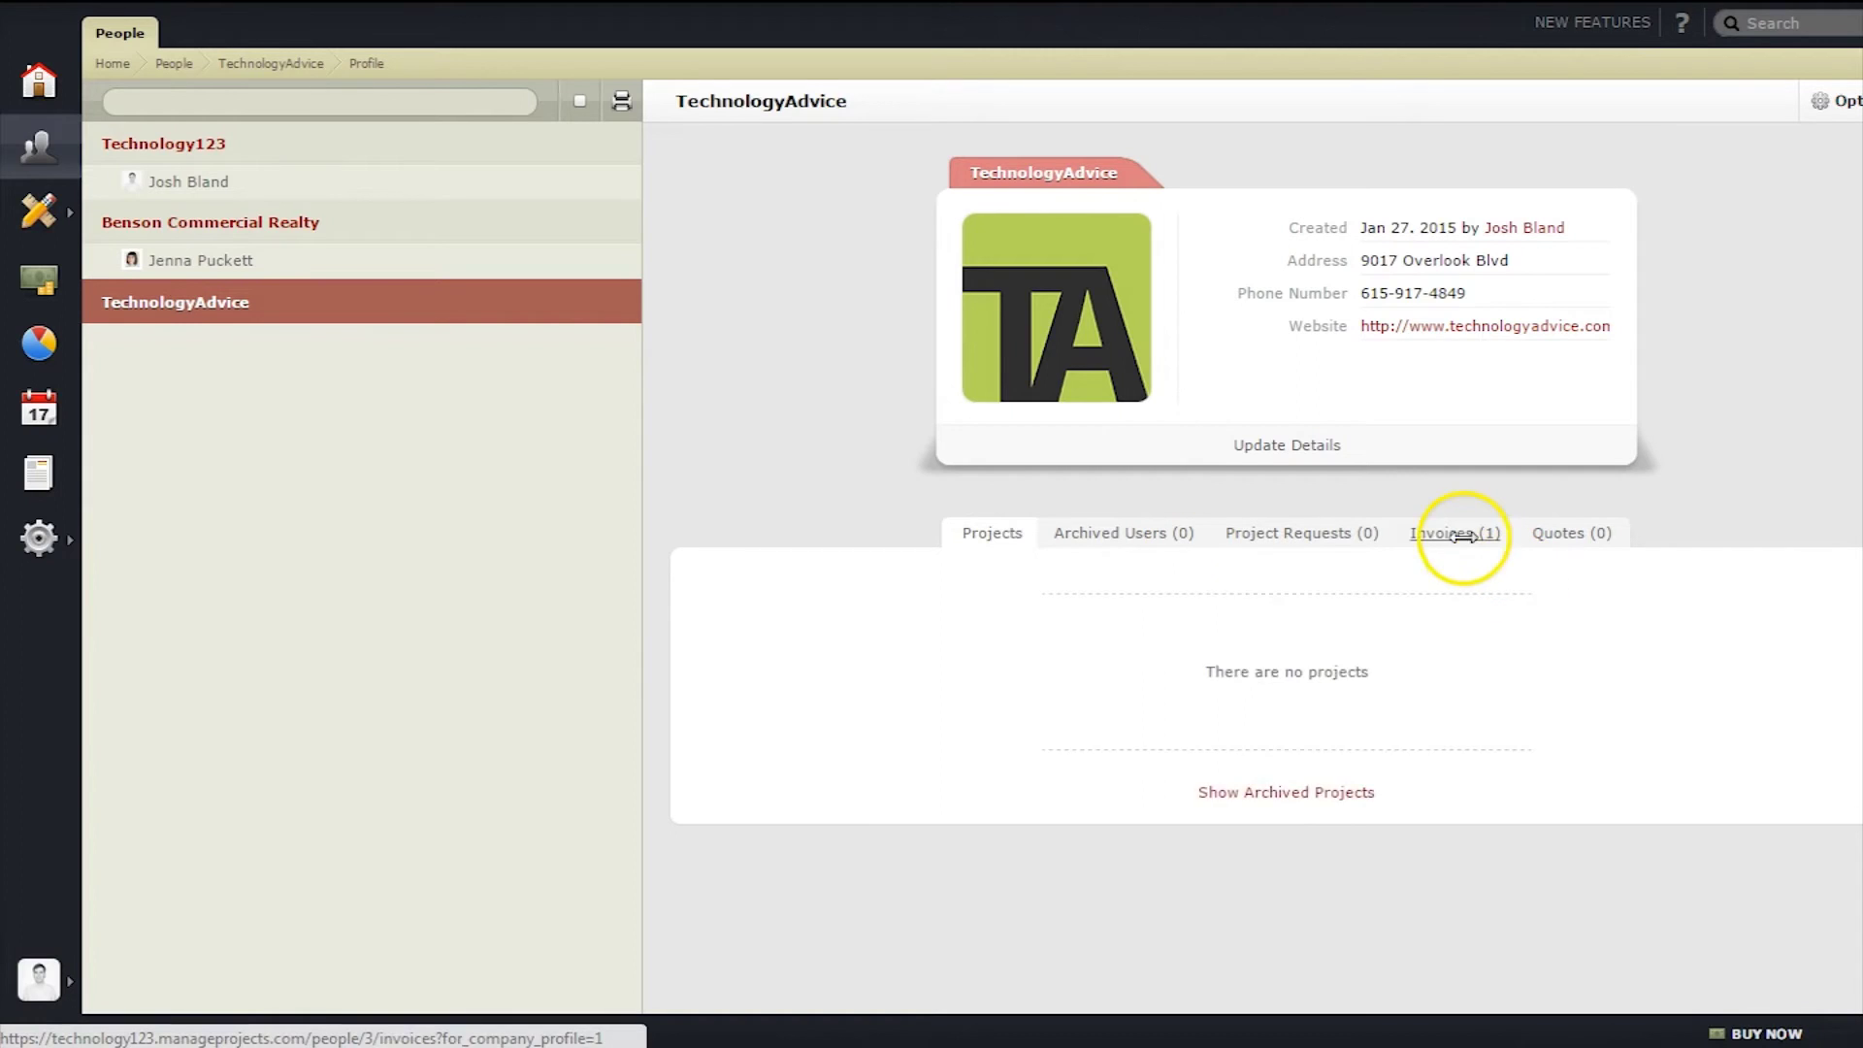
Step: Check TechnologyAdvice's Invoices and Projects tabs, then bring up the project list panel
{"action": "left_click", "coordinate": [1455, 533]}
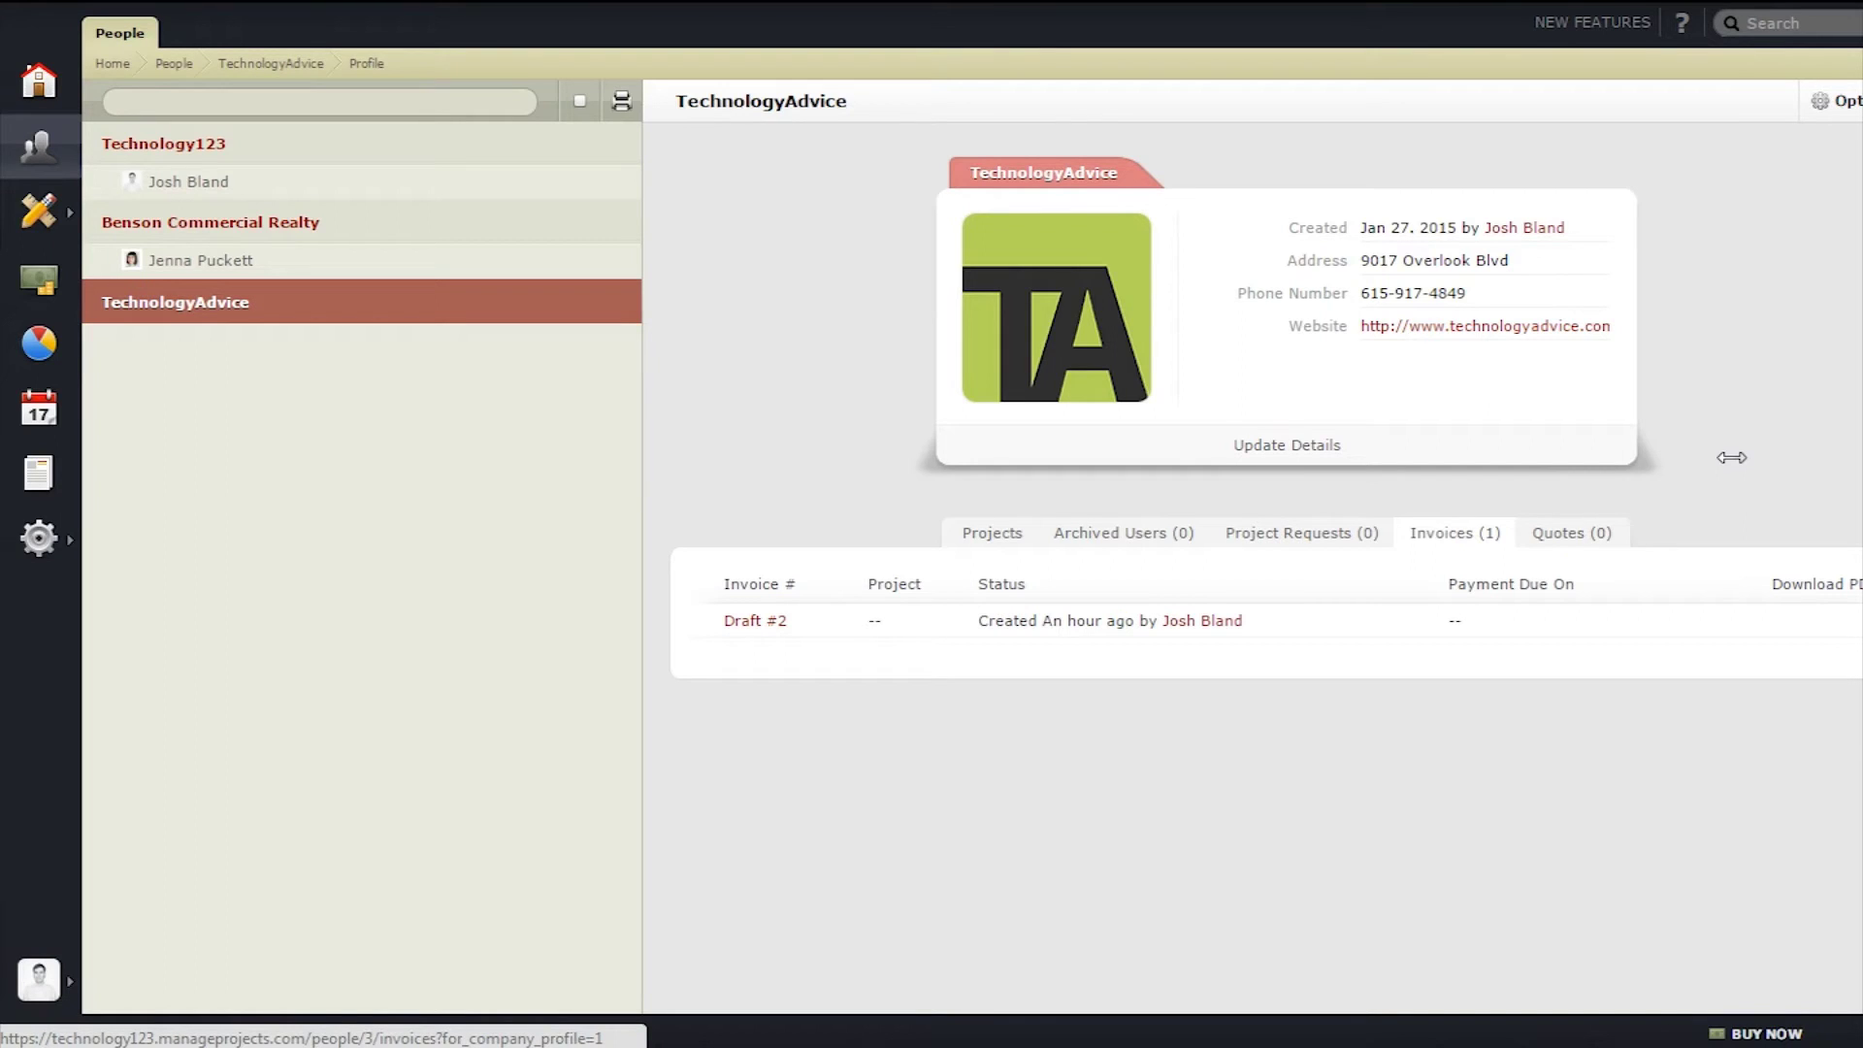
{"action": "left_click", "coordinate": [991, 529]}
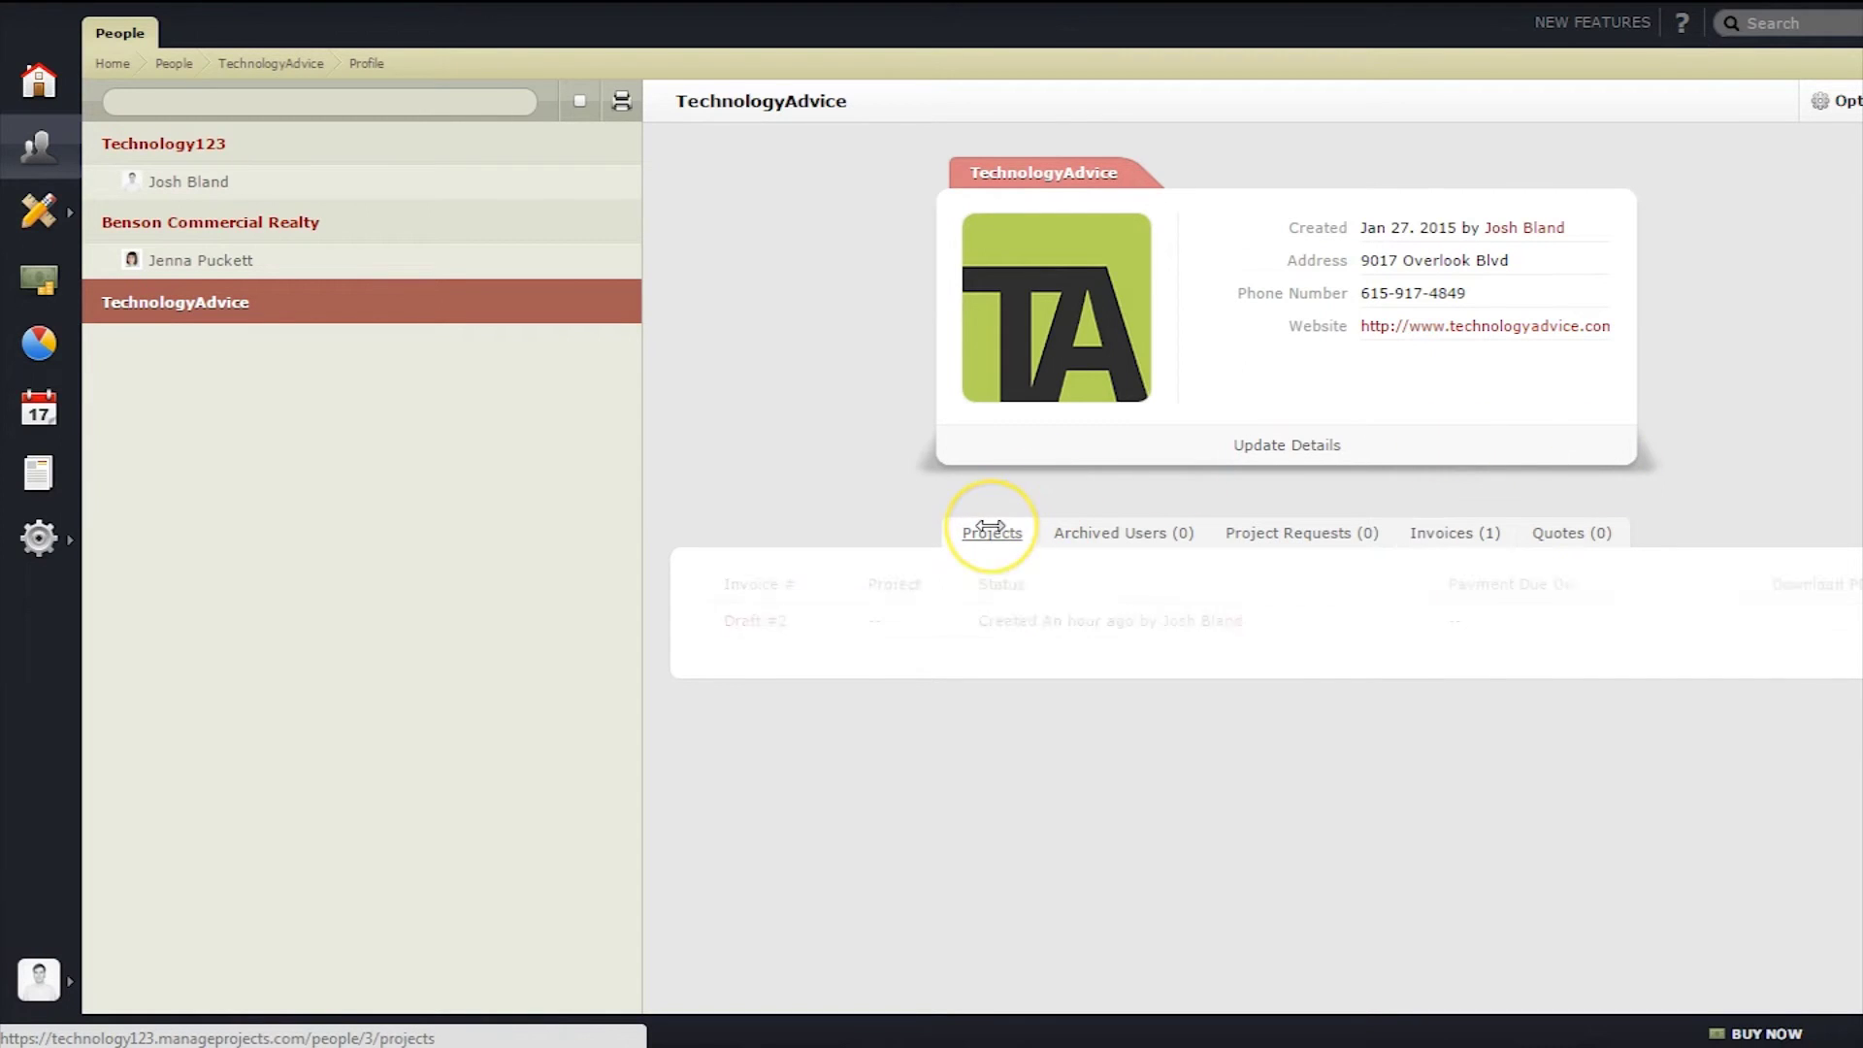
{"action": "left_click", "coordinate": [39, 208]}
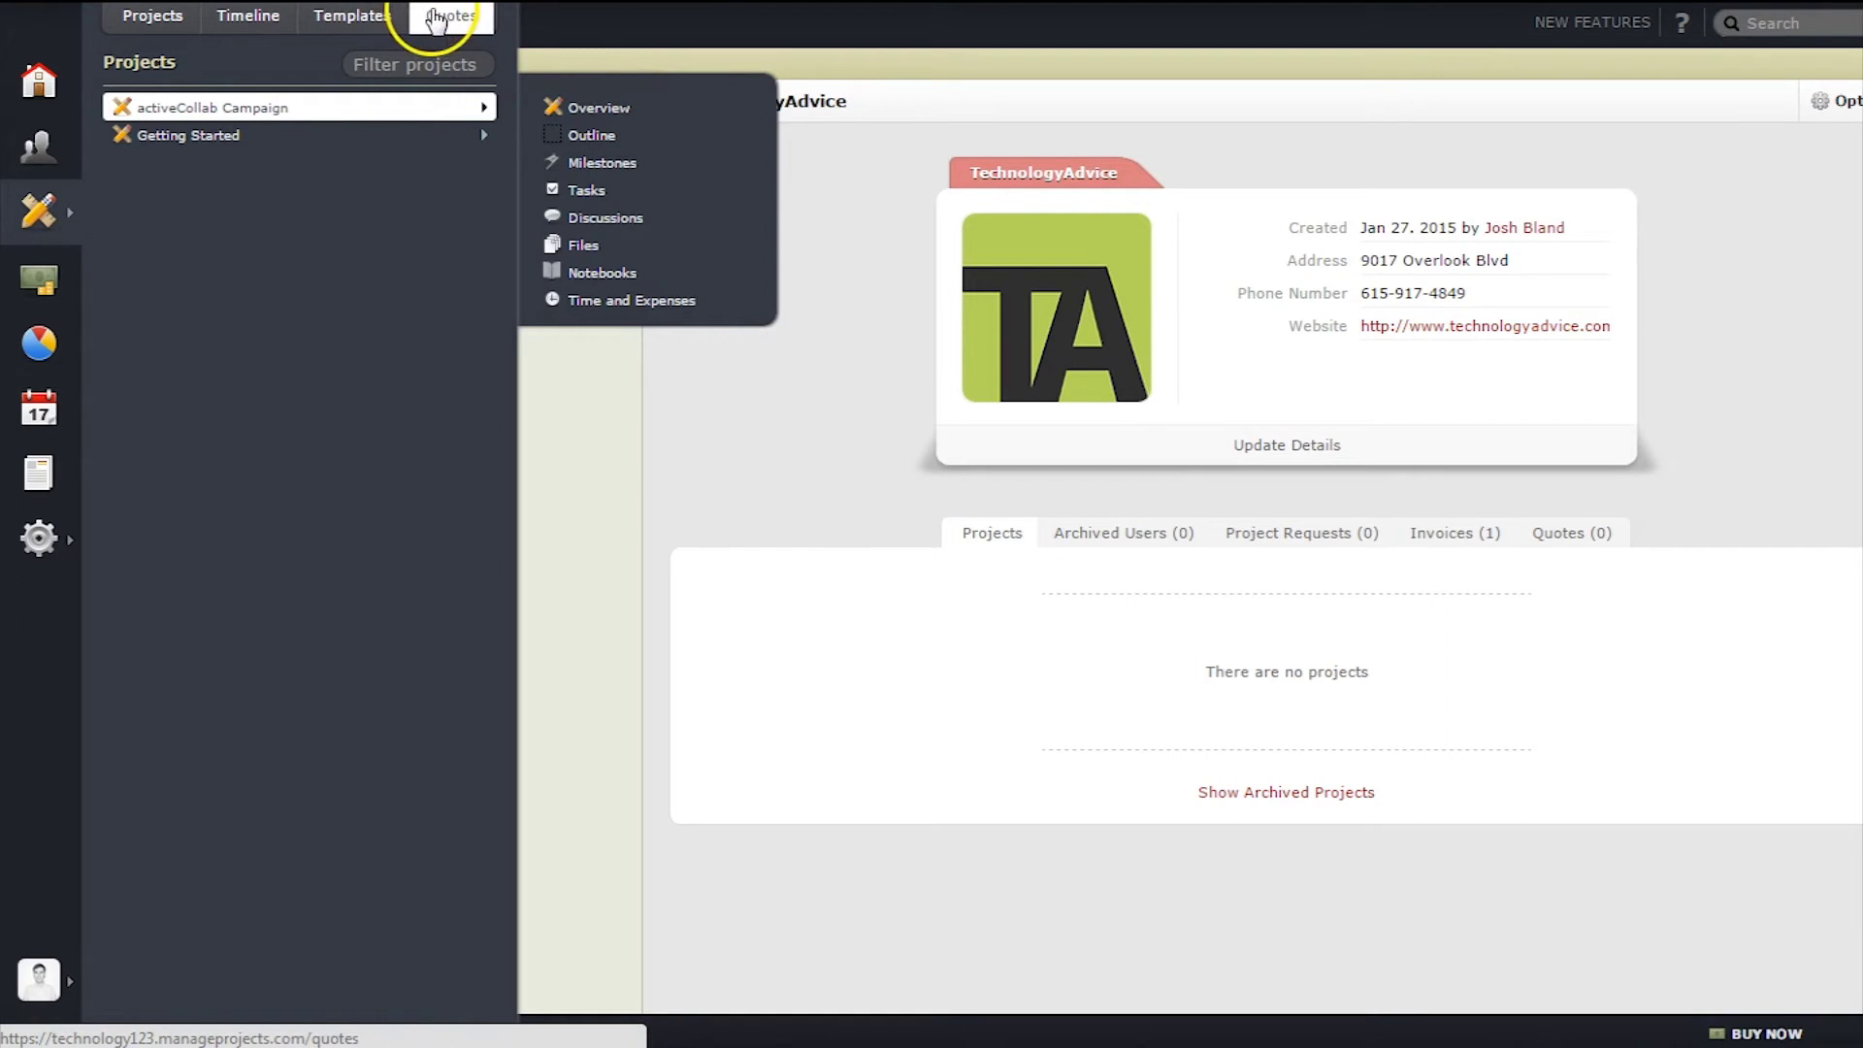
Step: Browse the projects Timeline and Templates, then go to the activeCollab Campaign project overview
{"action": "left_click", "coordinate": [599, 107]}
{"action": "left_click", "coordinate": [212, 19]}
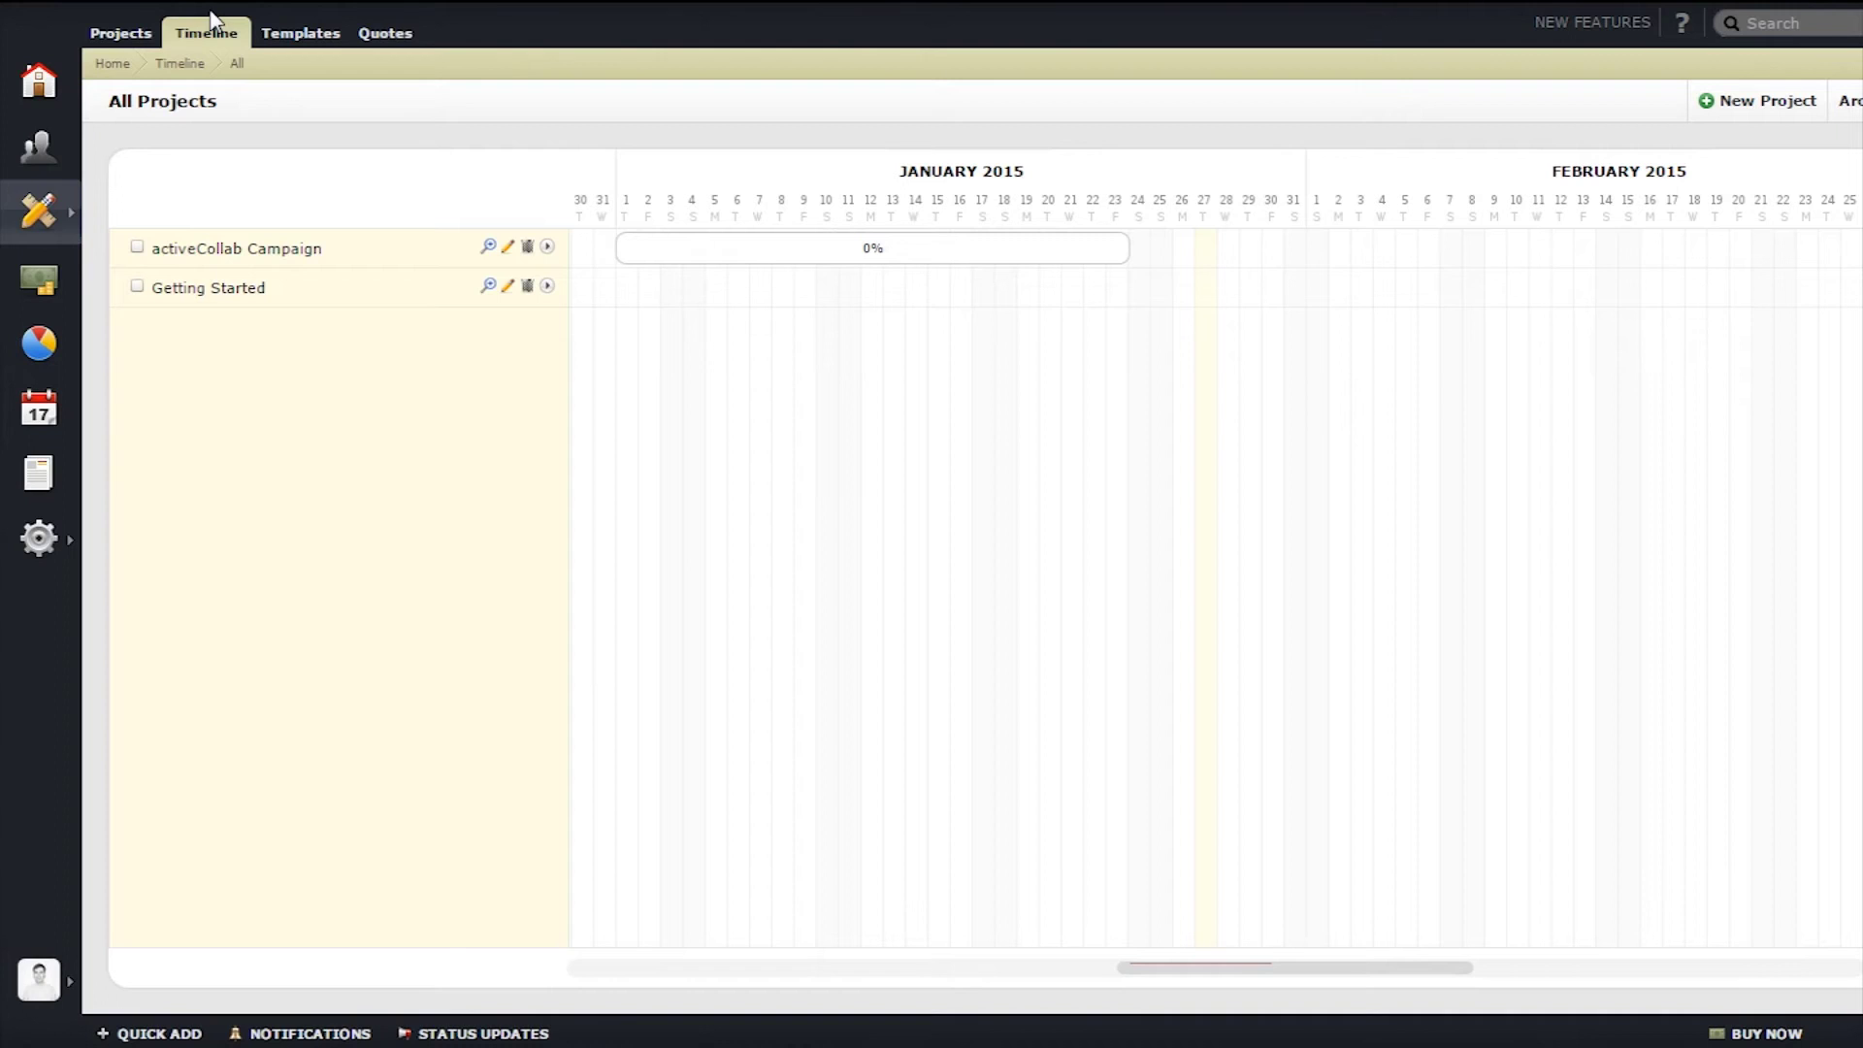
{"action": "left_click", "coordinate": [26, 222]}
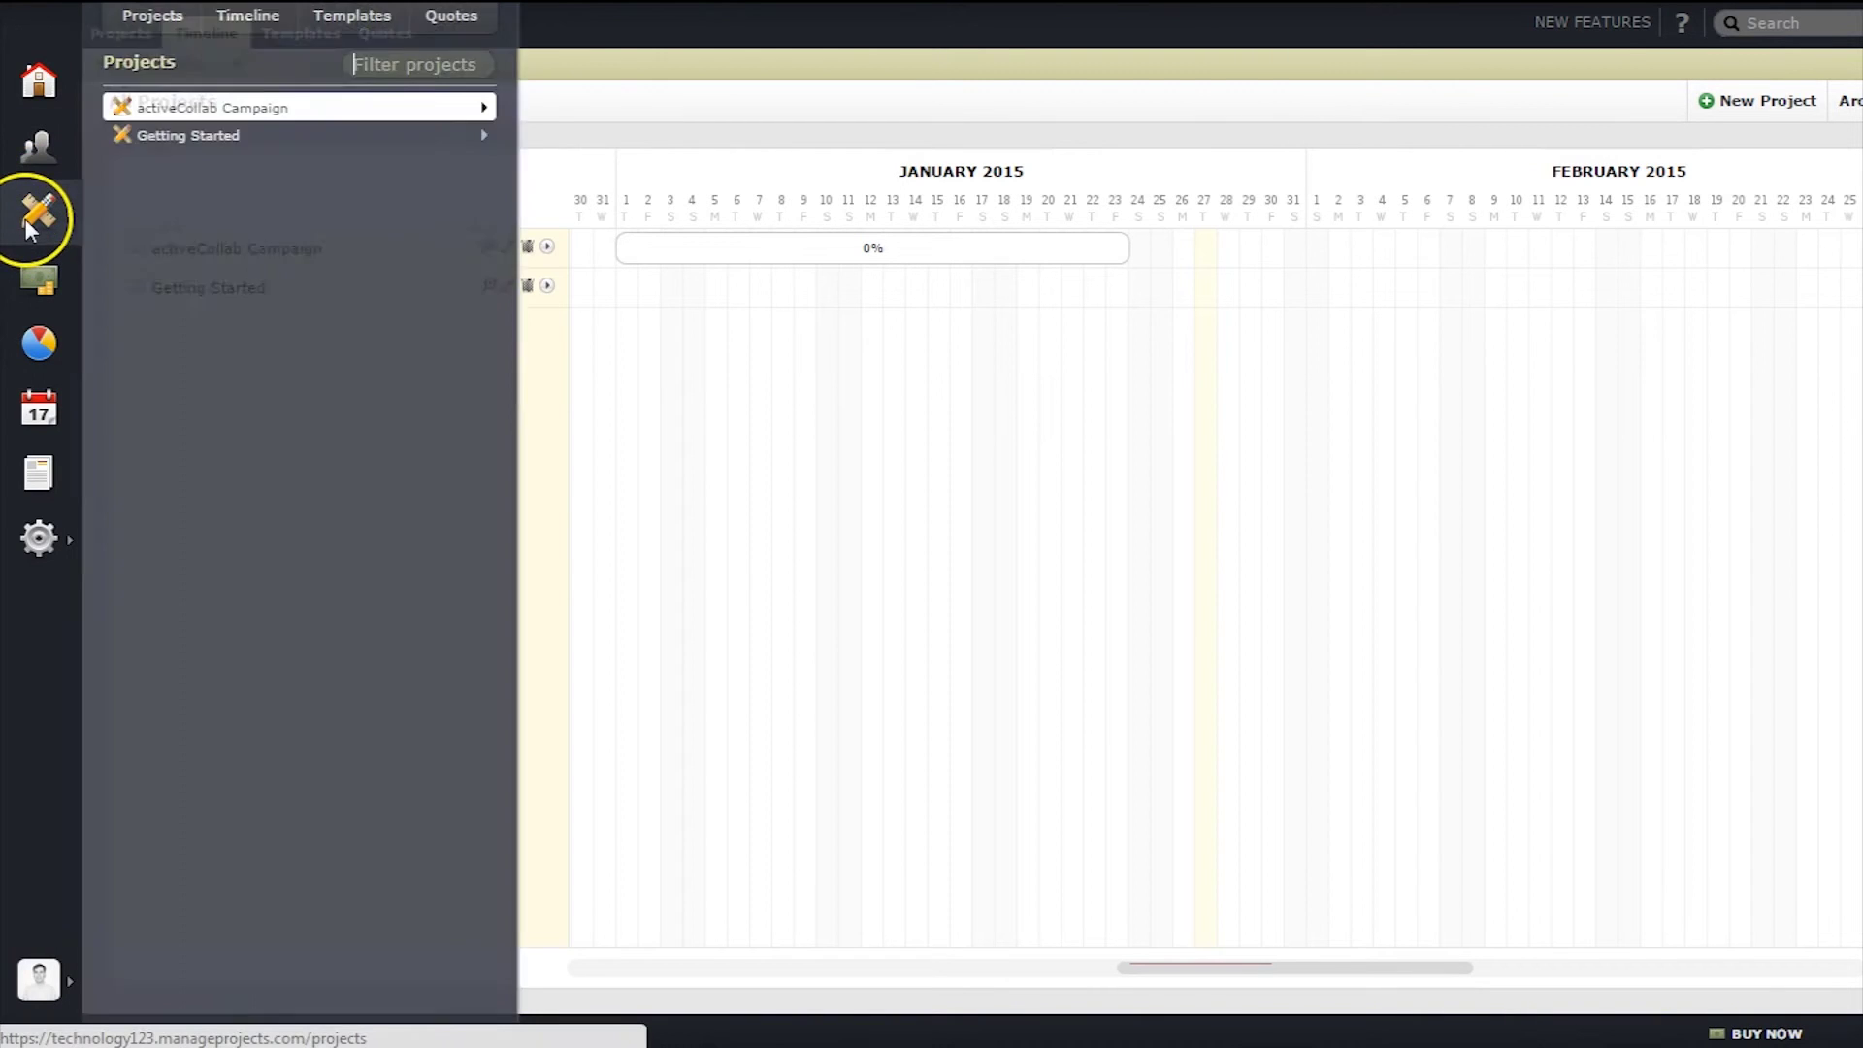
{"action": "left_click", "coordinate": [359, 15]}
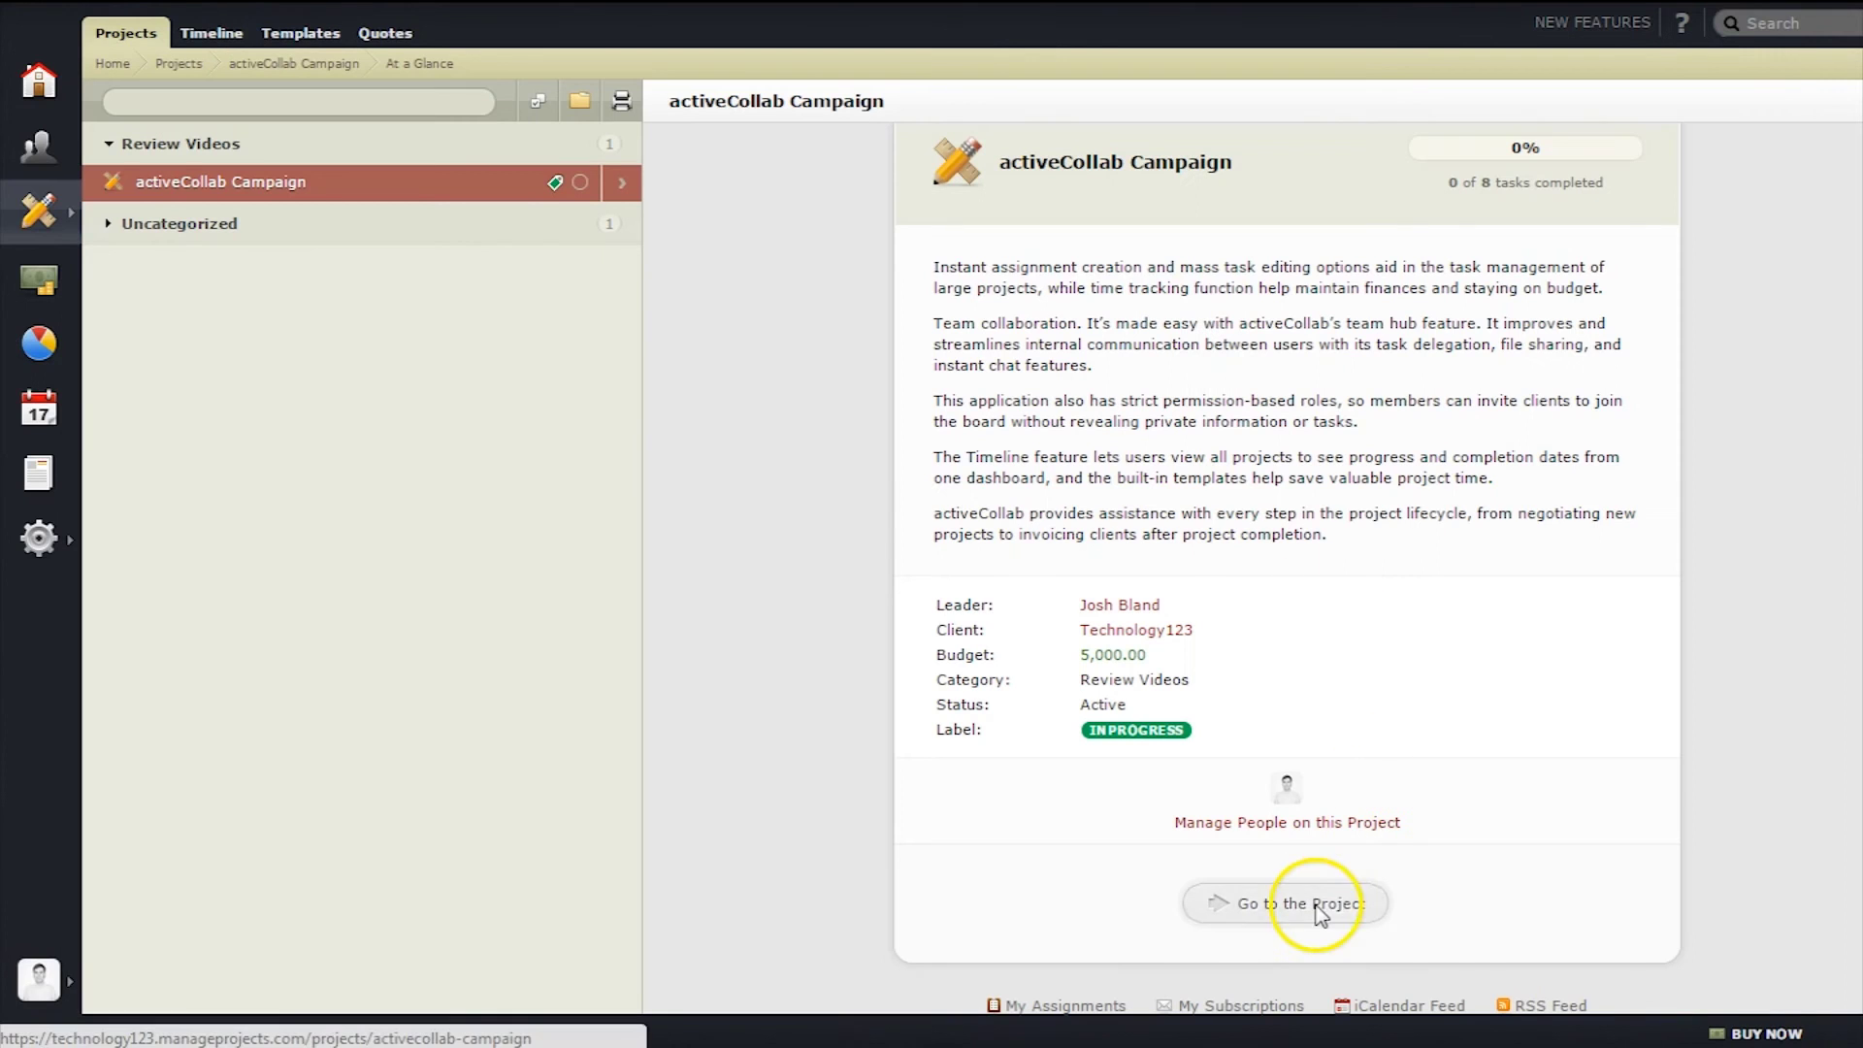
{"action": "left_click", "coordinate": [1312, 901]}
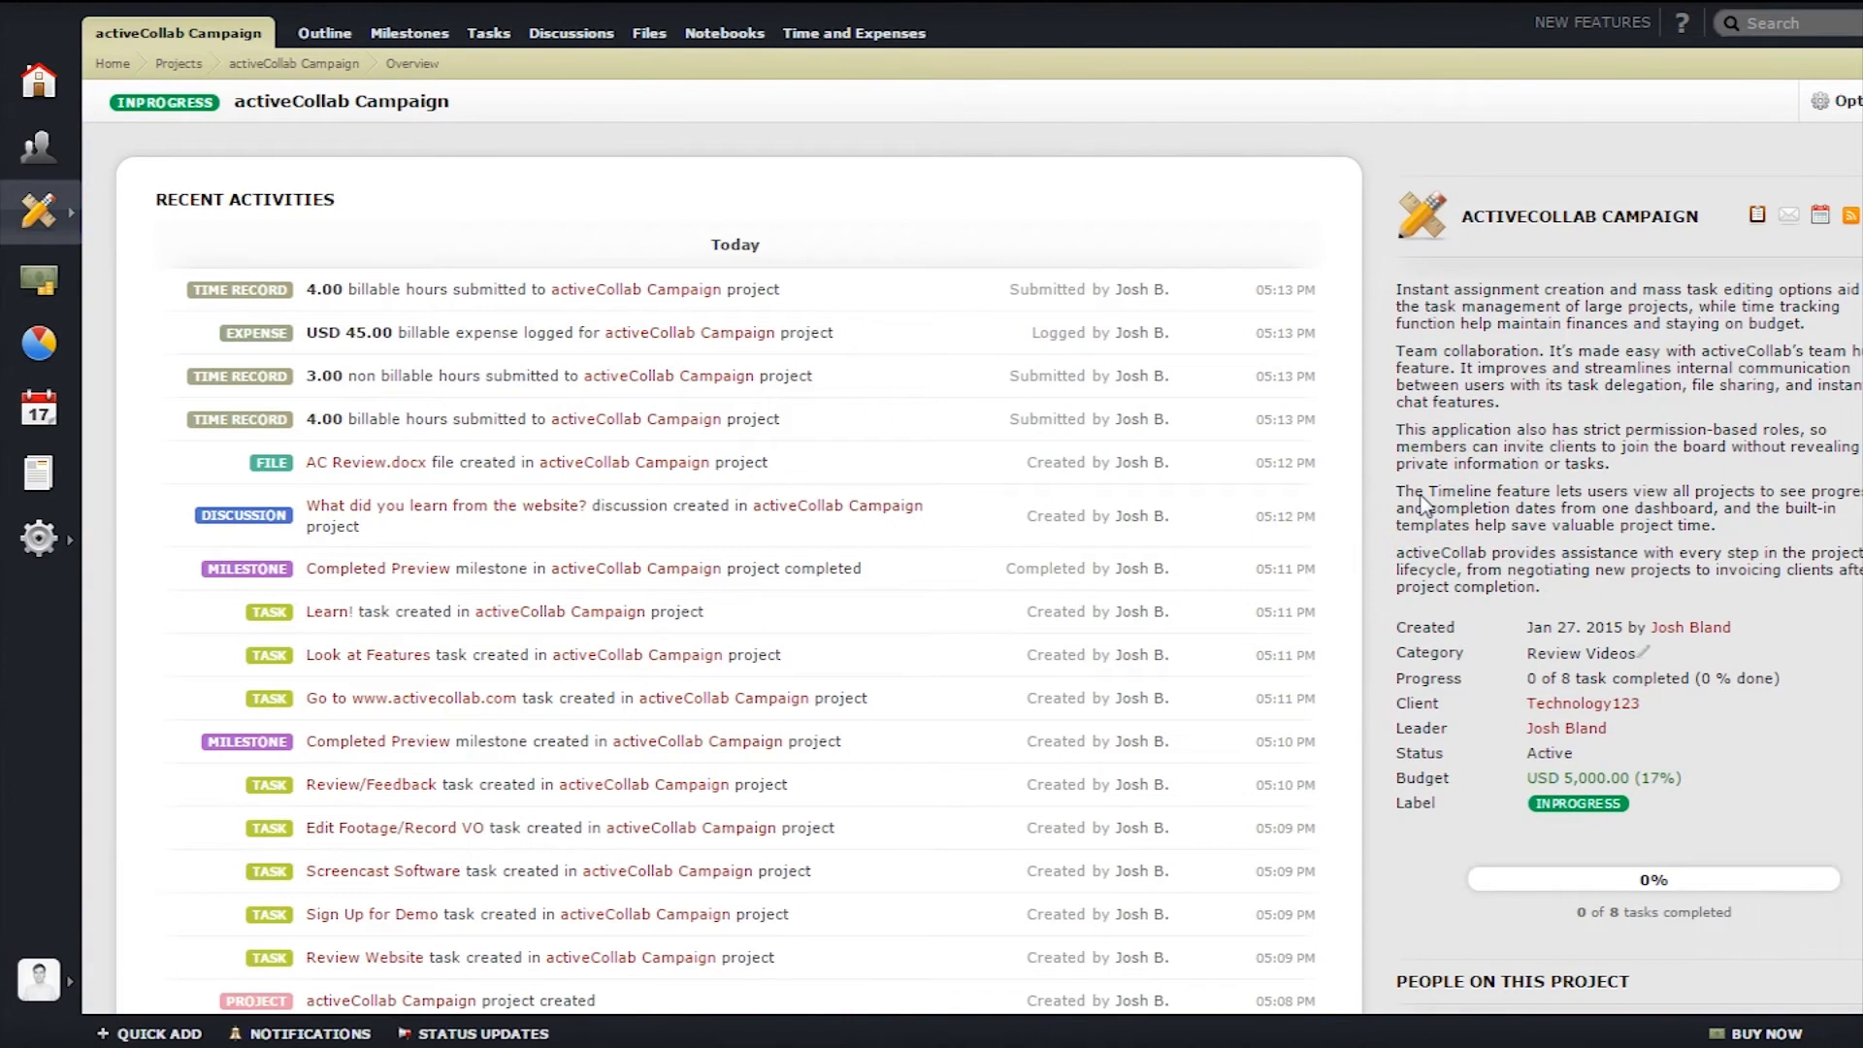
Step: Review the campaign's Outline, Milestones, Discussions and Time and Expenses, then view task #4 Create a new project
{"action": "left_click", "coordinate": [322, 33]}
{"action": "left_click", "coordinate": [411, 33]}
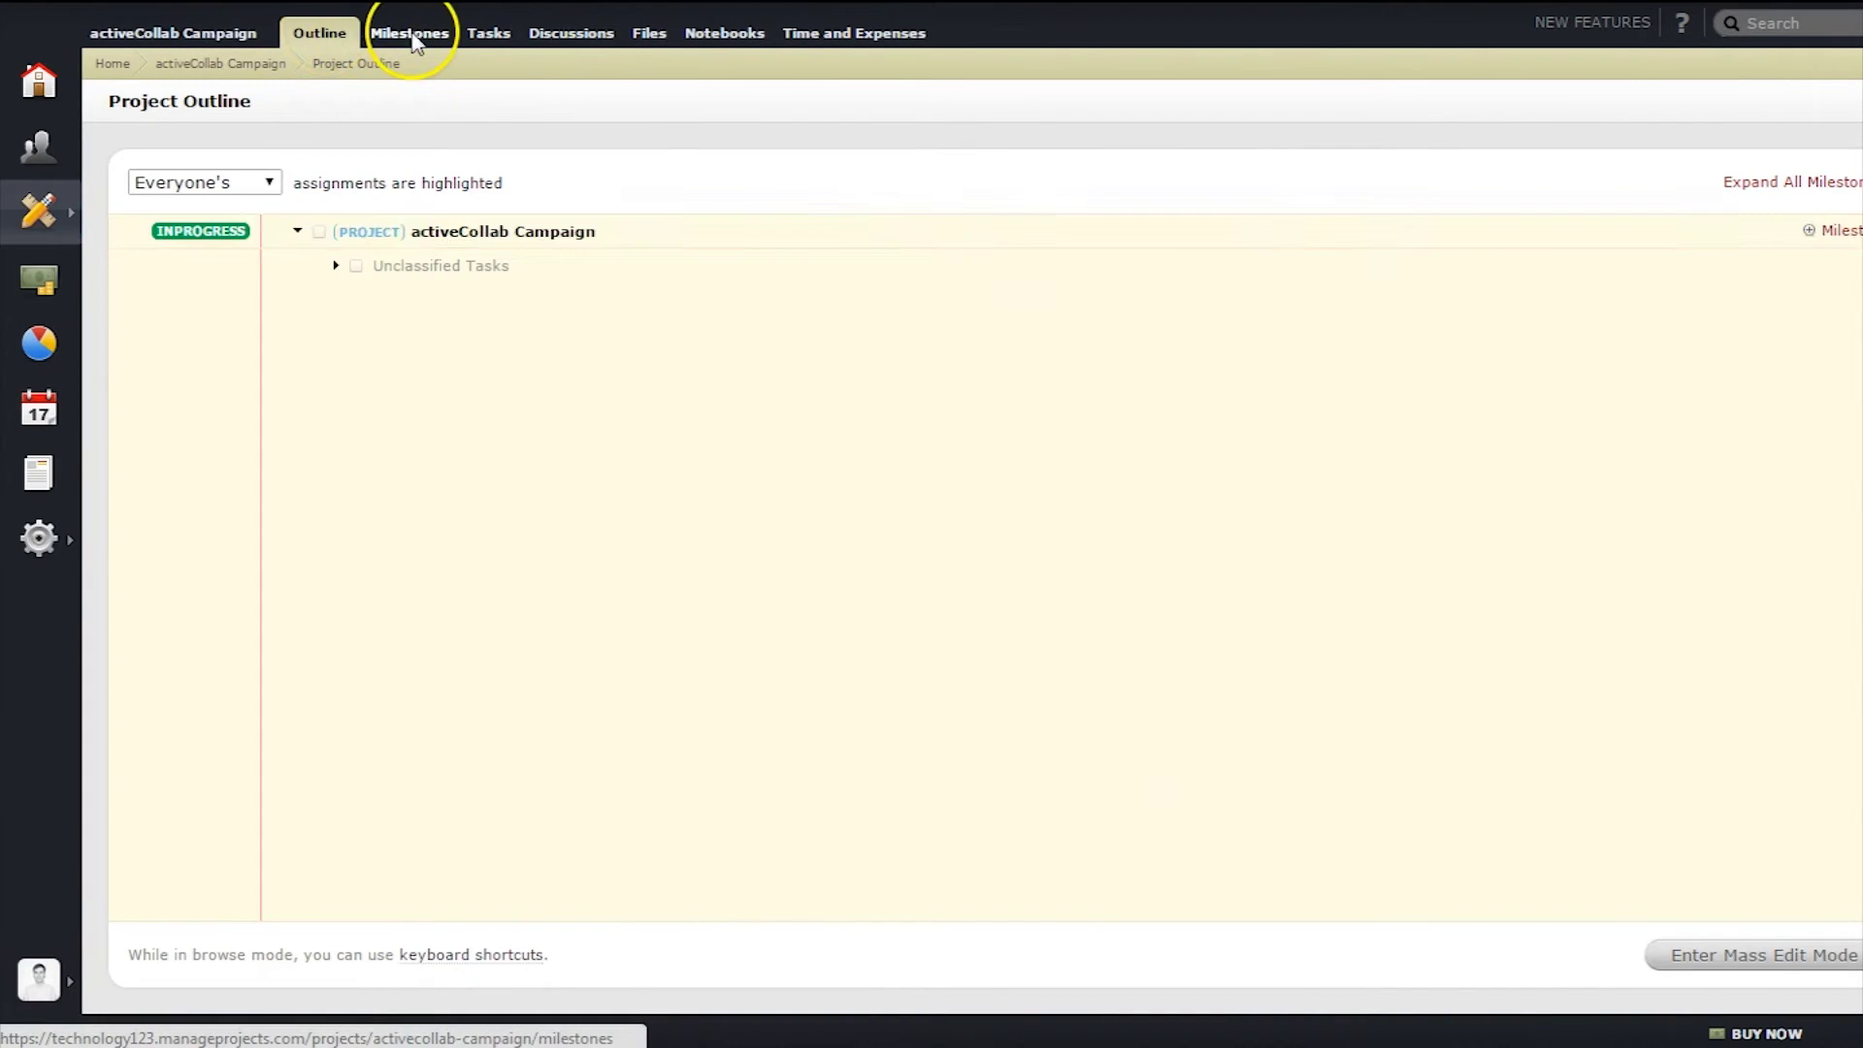
{"action": "left_click", "coordinate": [823, 51]}
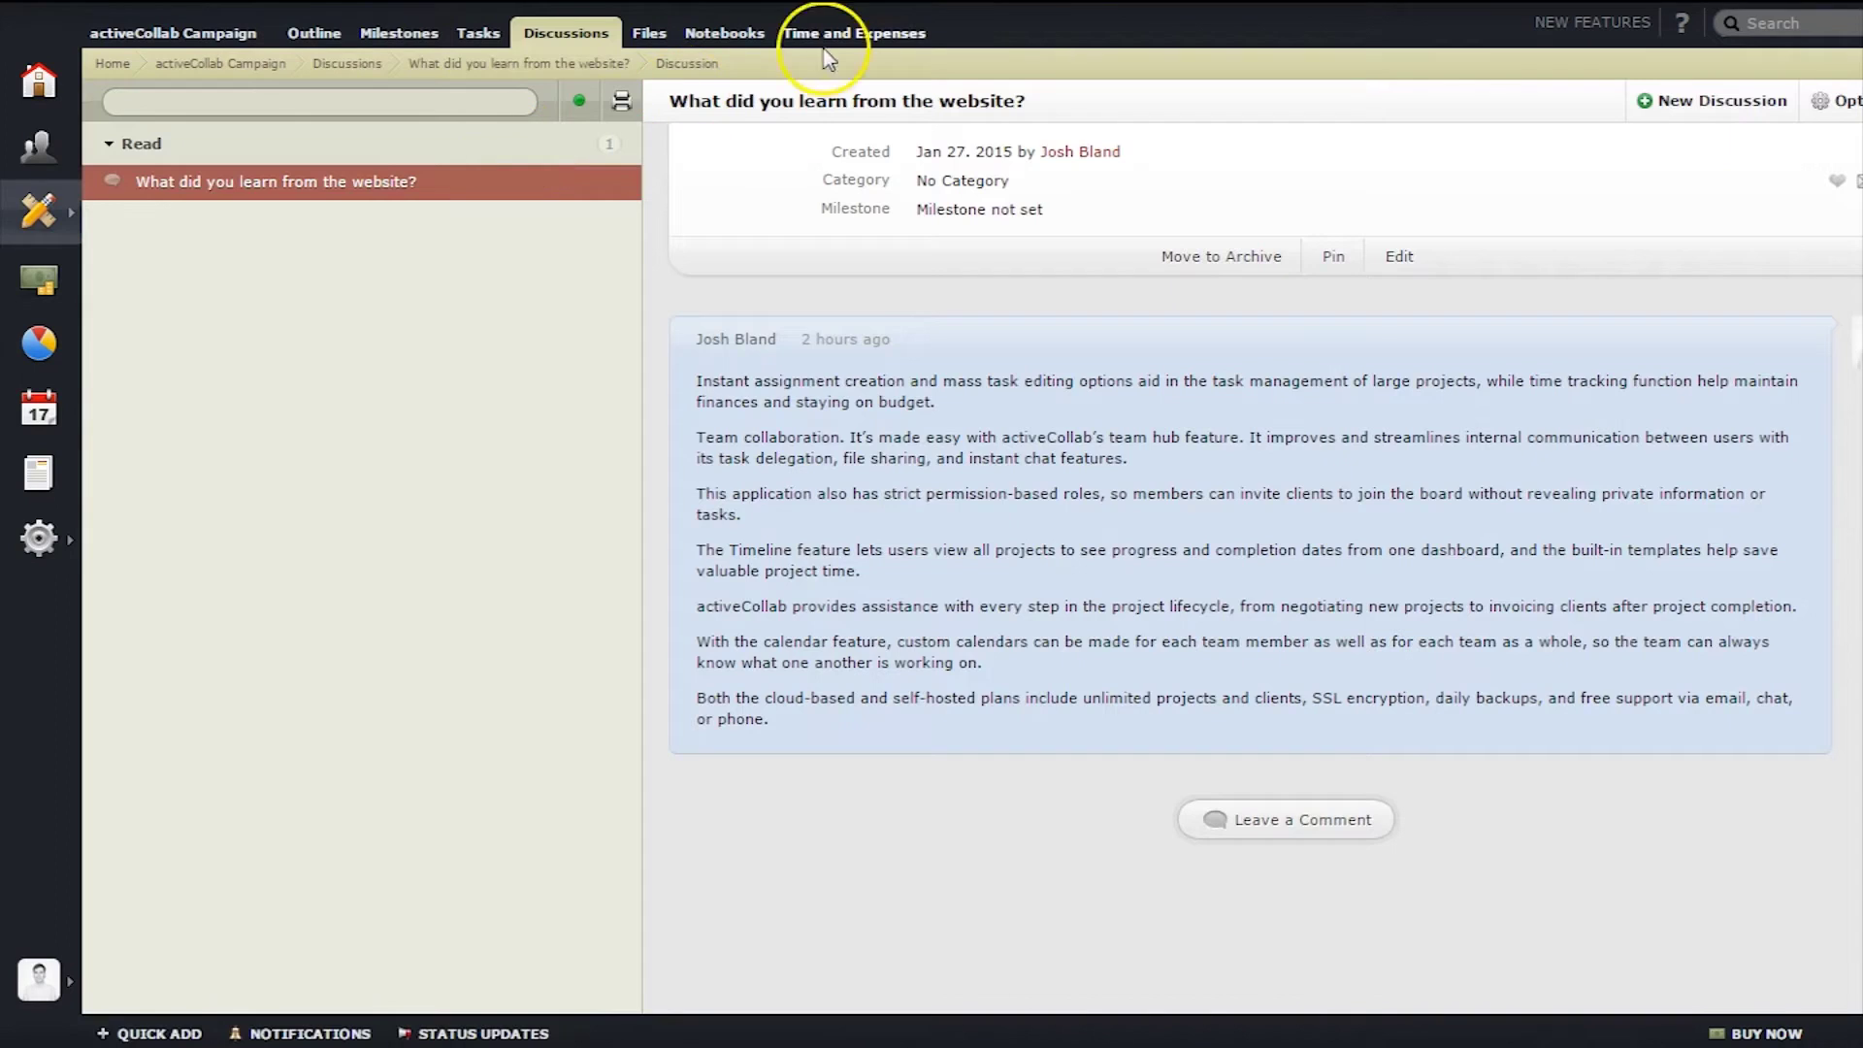
{"action": "left_click", "coordinate": [871, 35]}
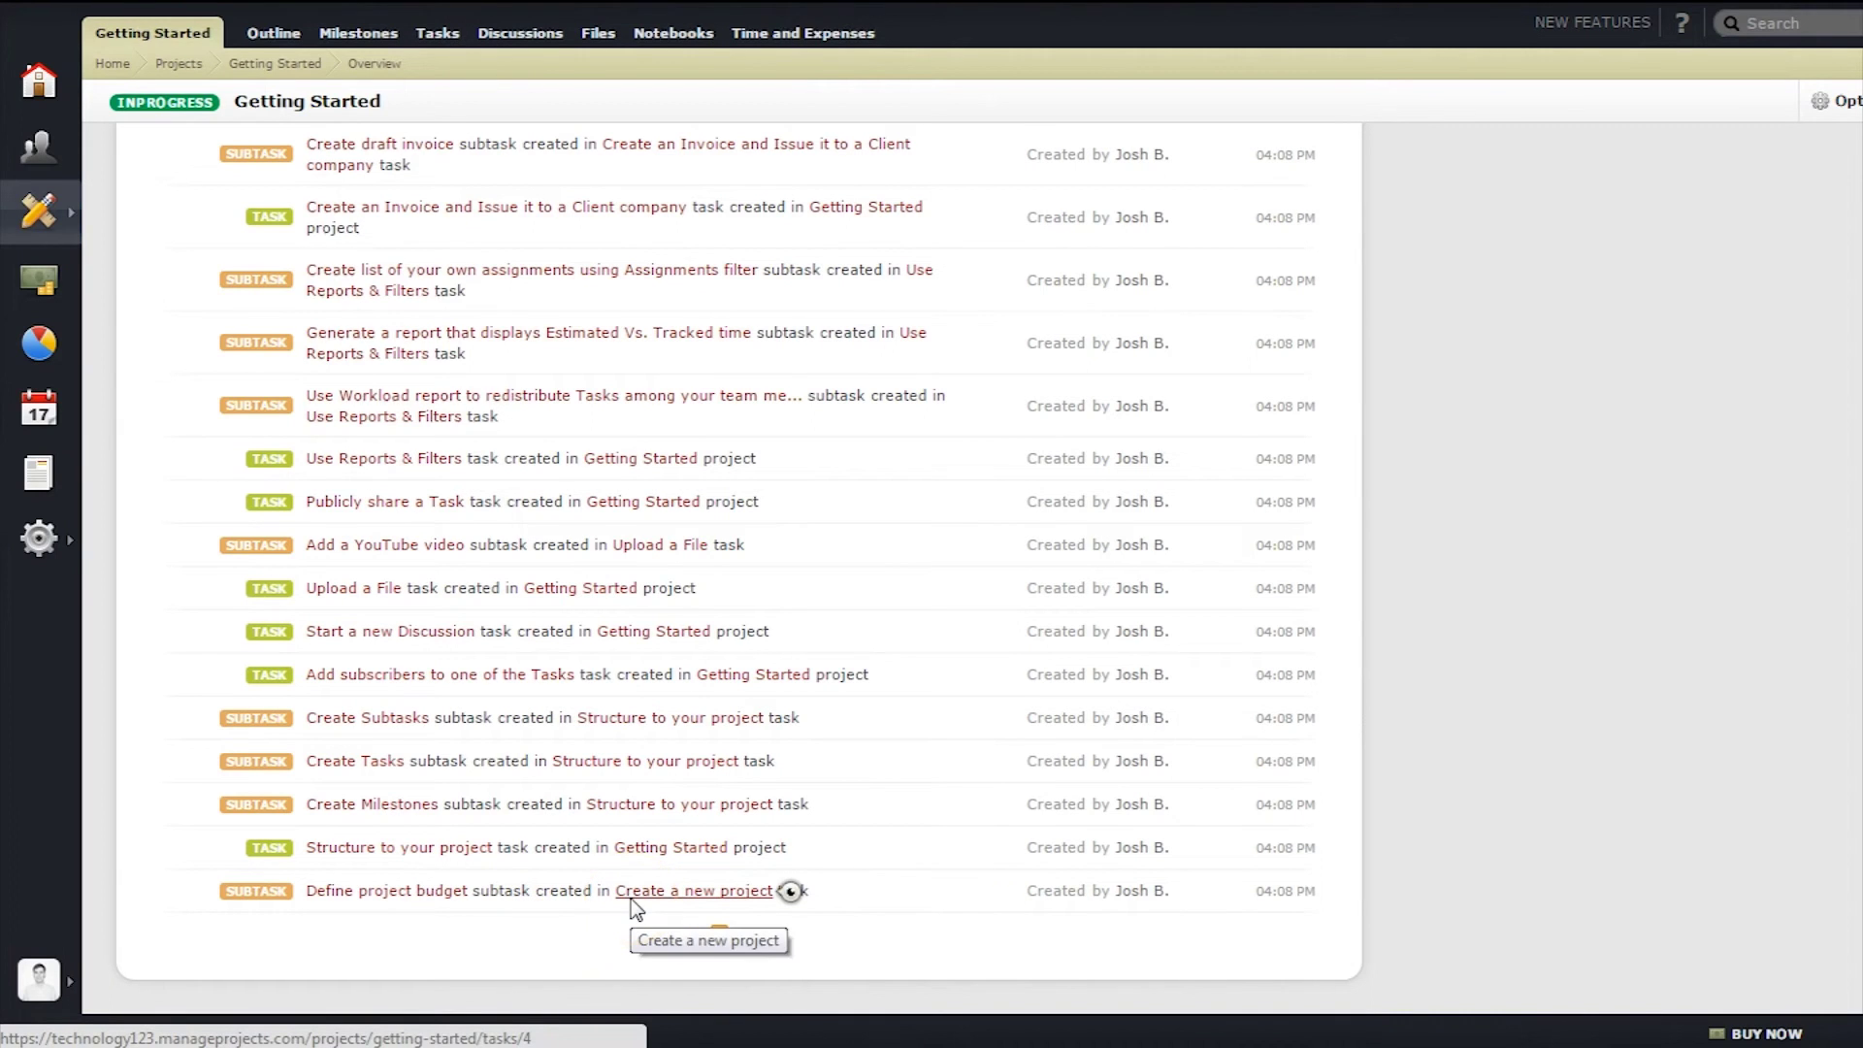
{"action": "left_click", "coordinate": [631, 899]}
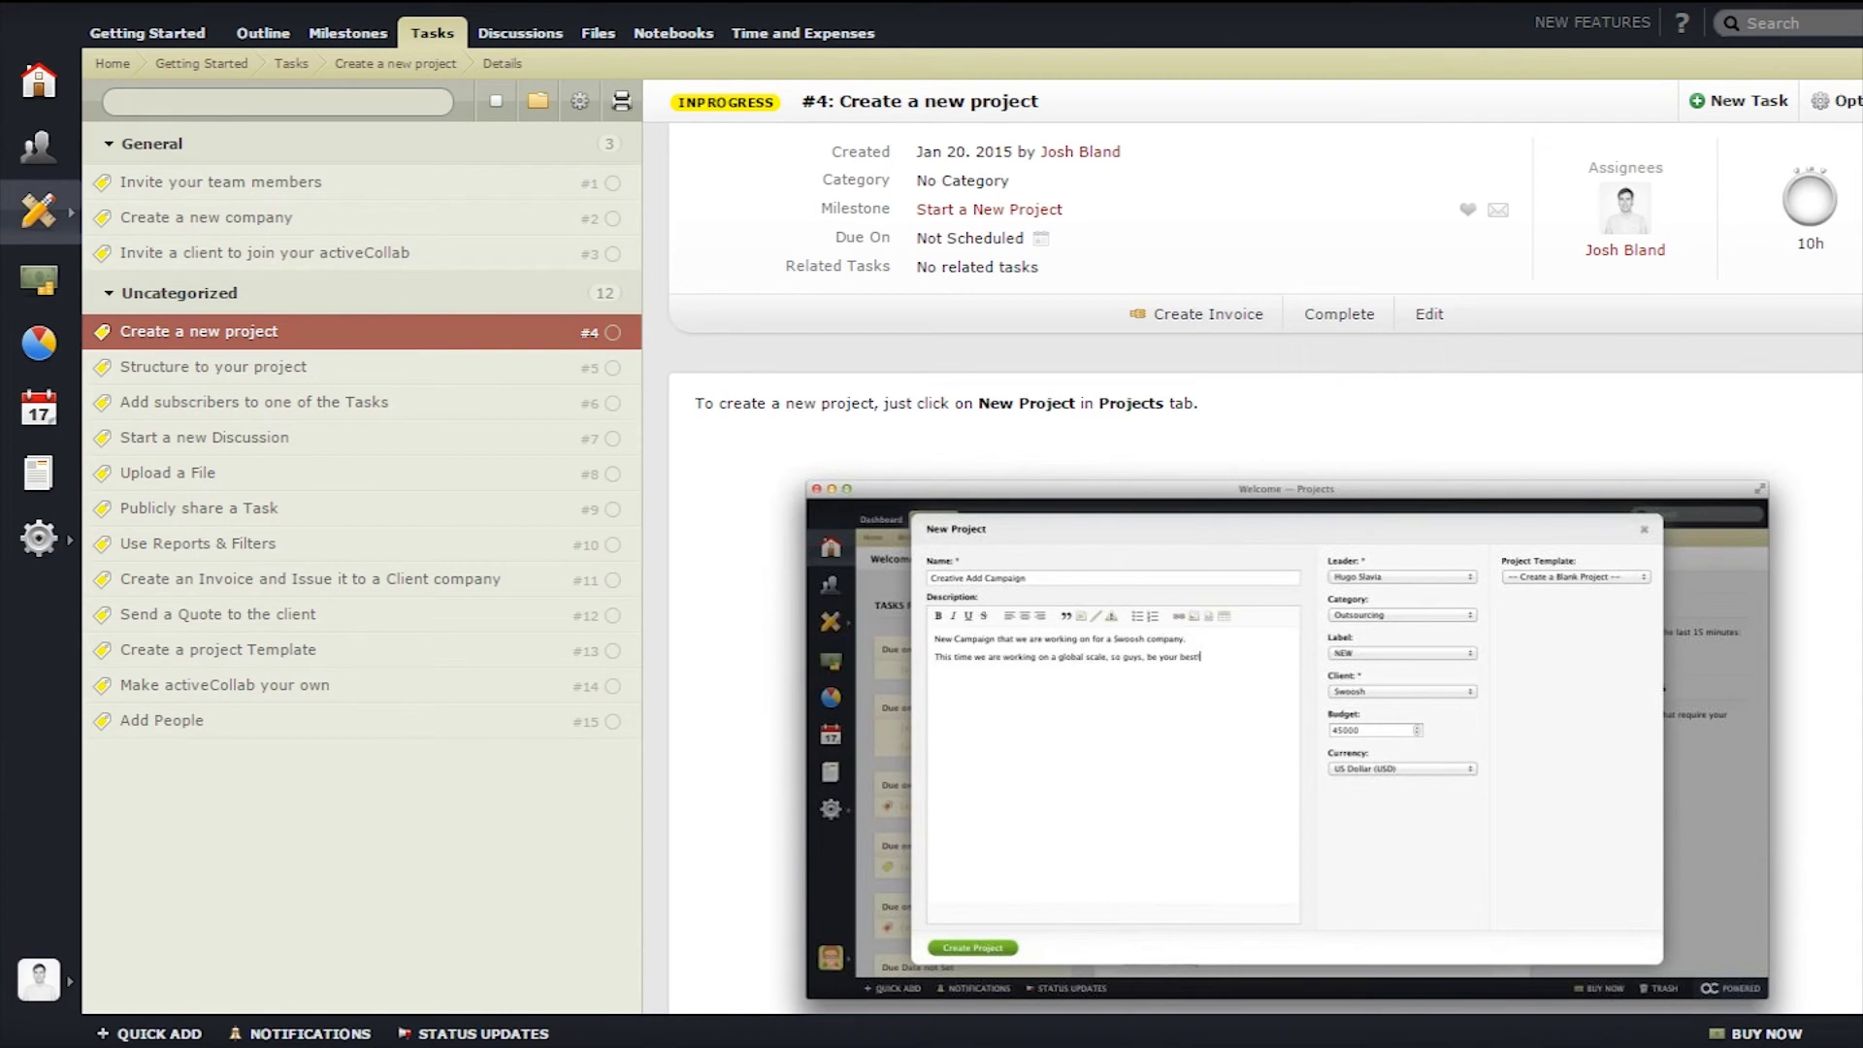
Step: Check the task's 10h of logged time, then mark task #4 Create a new project complete
{"action": "left_click", "coordinate": [1815, 202]}
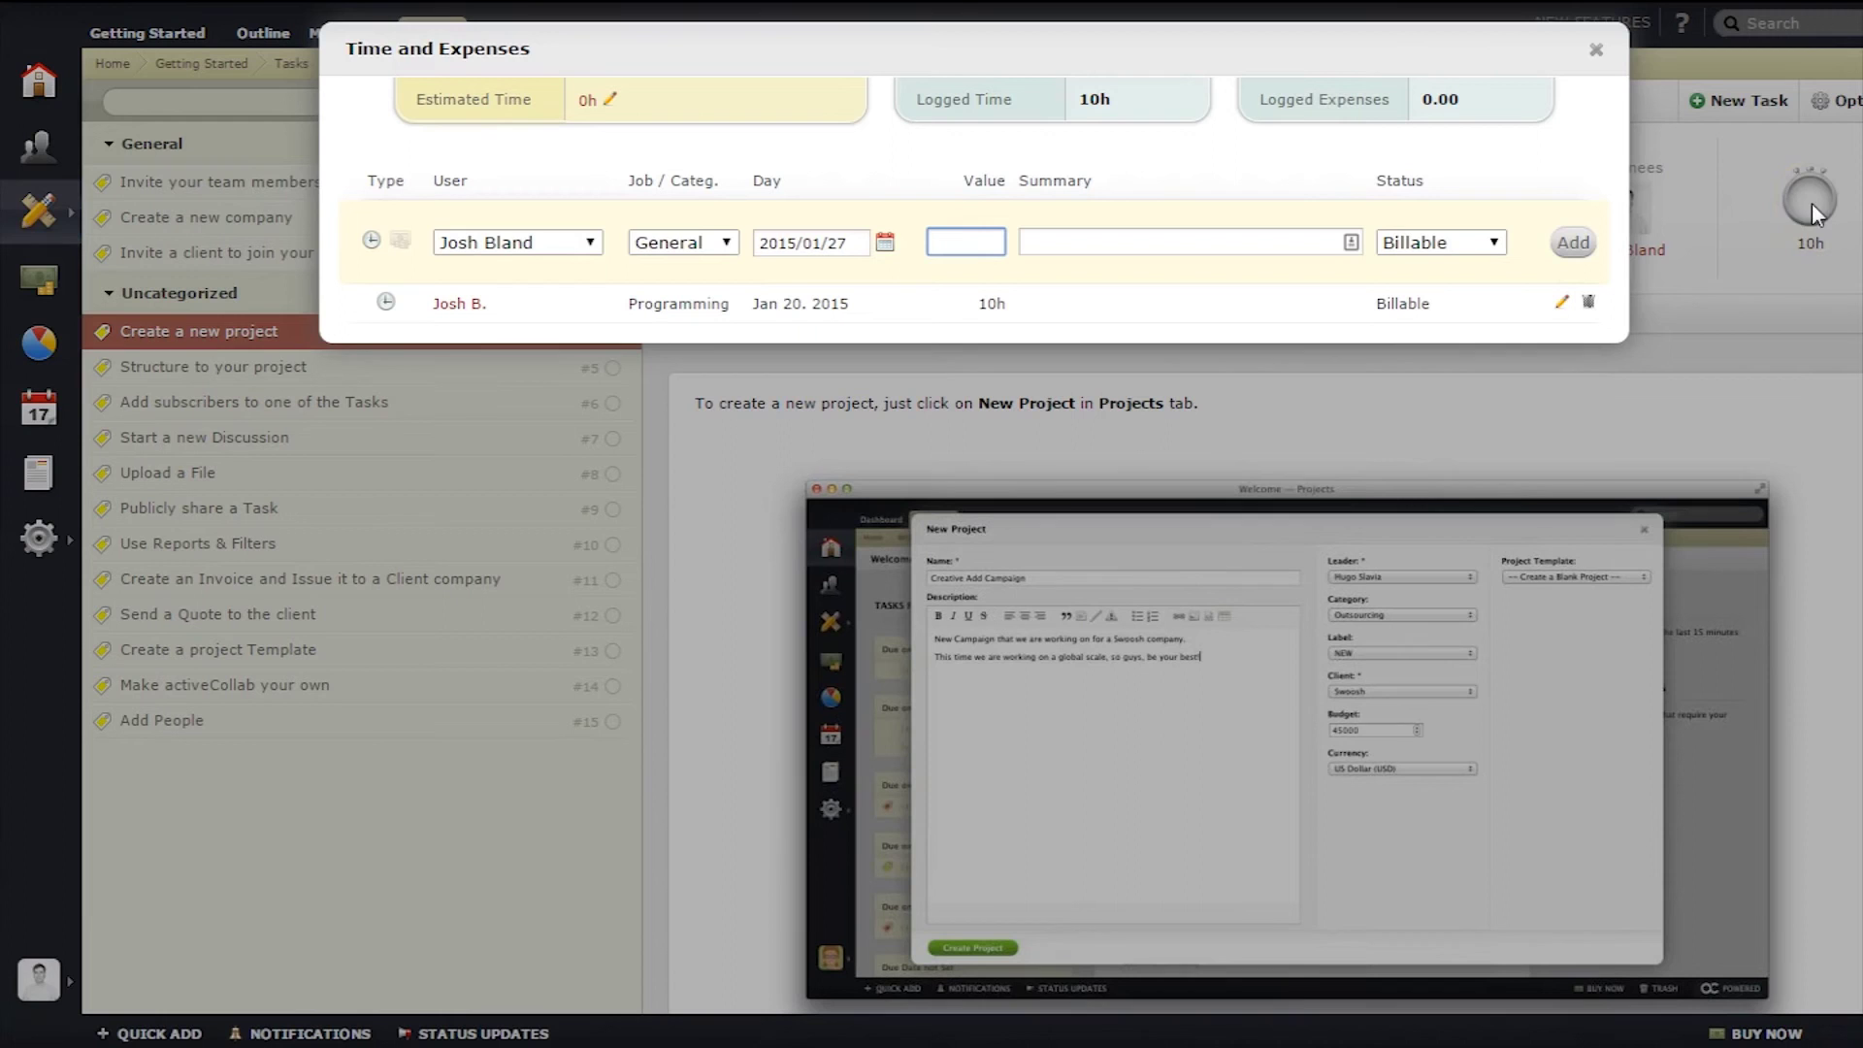
{"action": "left_click", "coordinate": [1597, 50]}
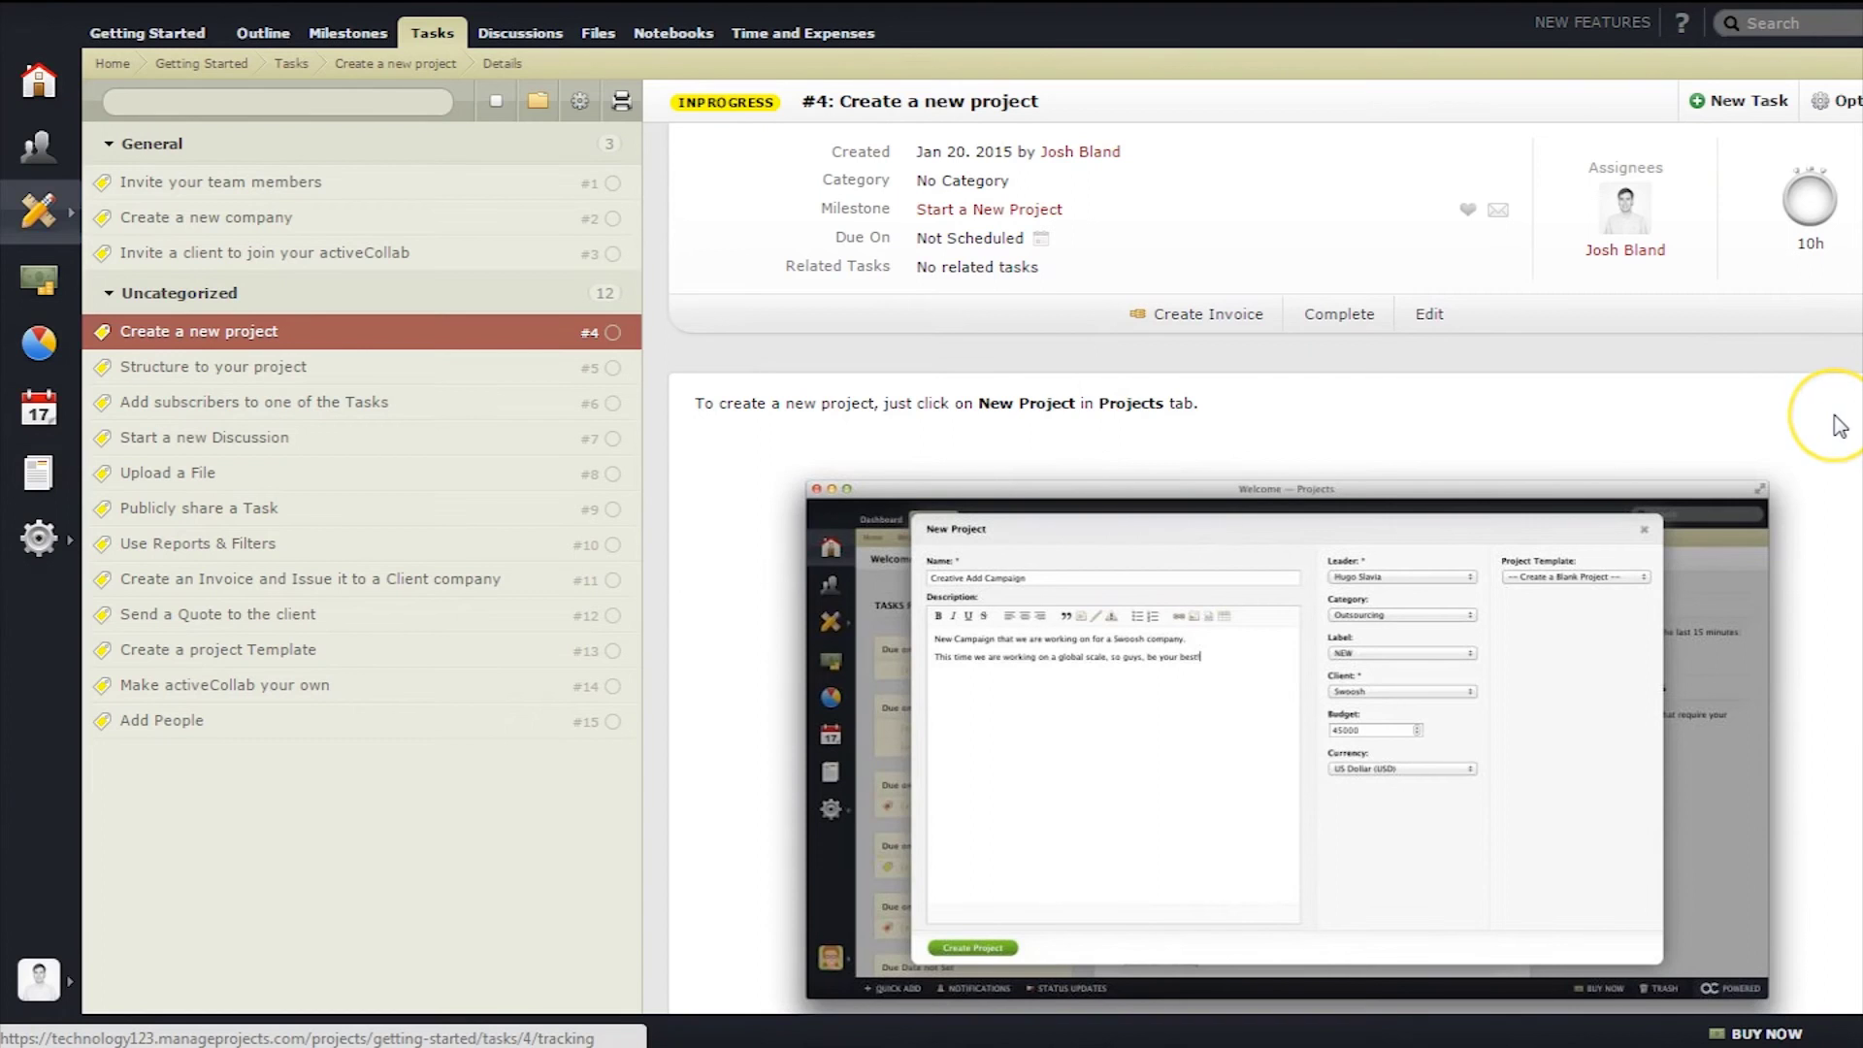
{"action": "left_click", "coordinate": [1344, 314]}
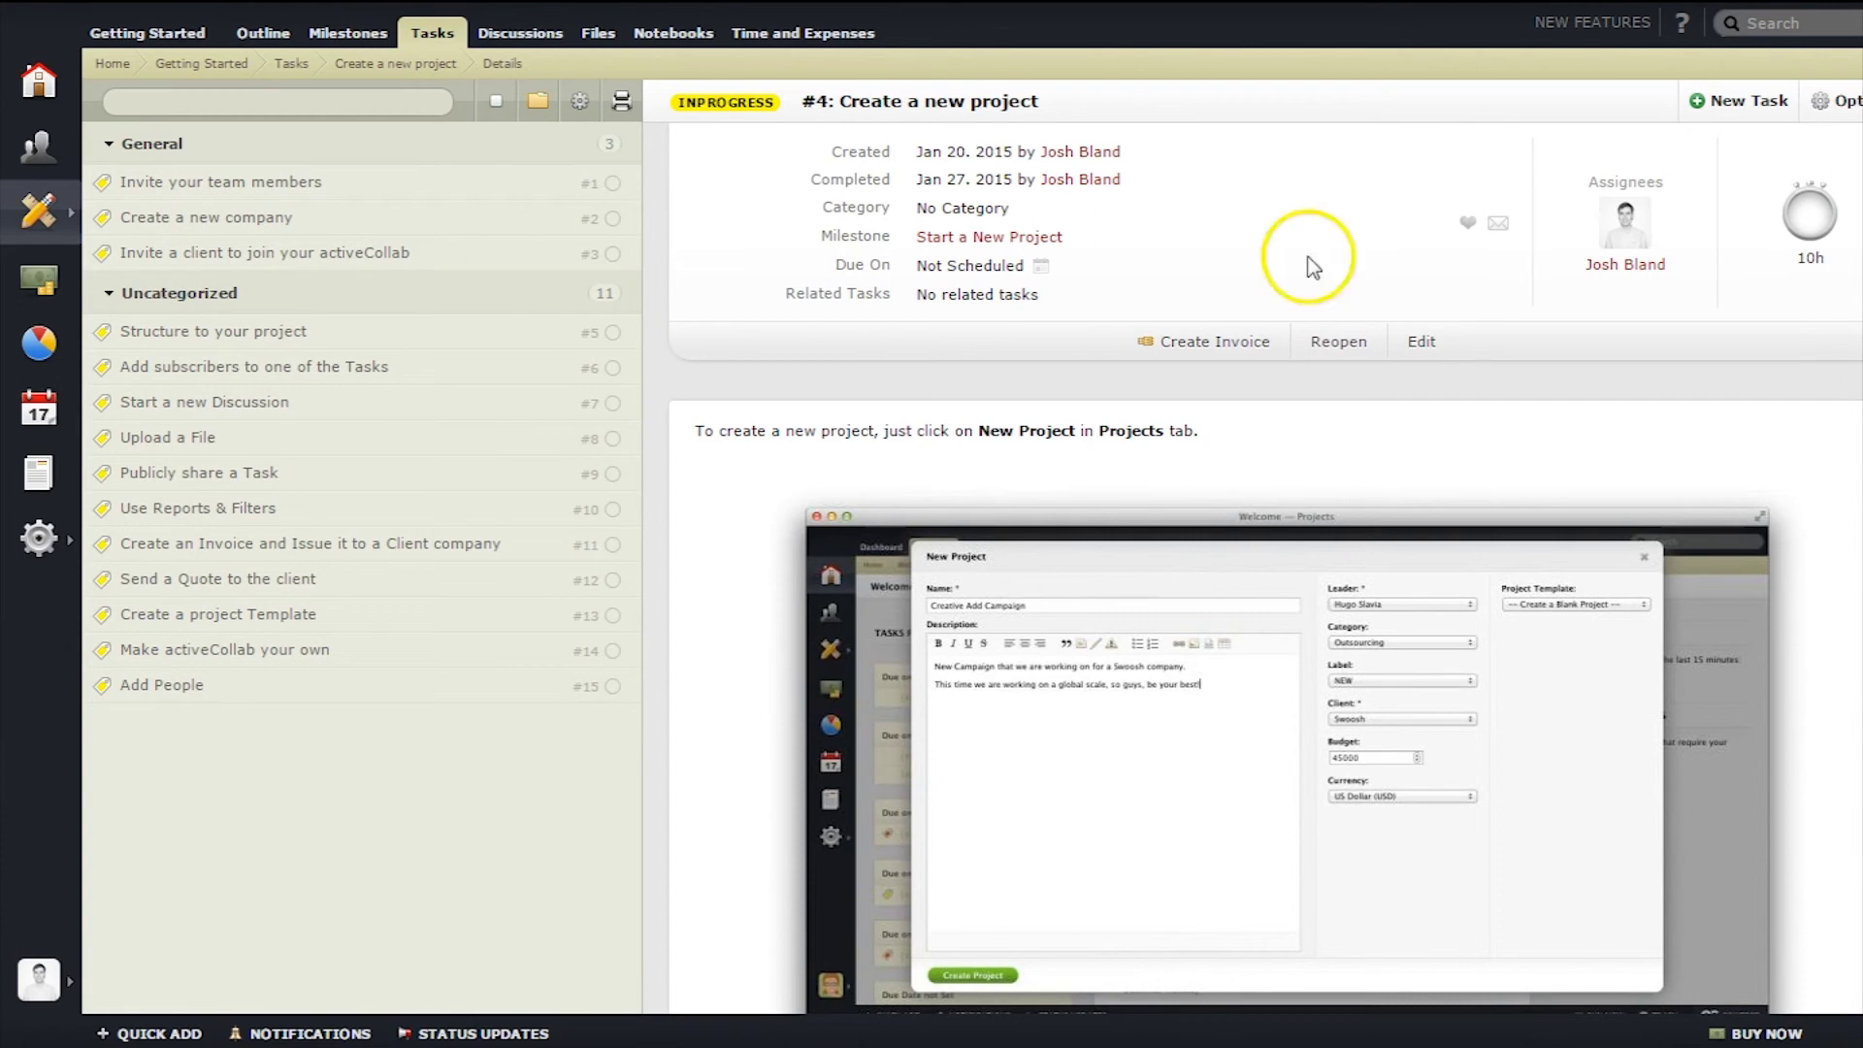
Step: Download and view Draft_3.pdf for invoice Draft #3 without issuing it, then go to Reports and Filters
{"action": "left_click", "coordinate": [39, 280]}
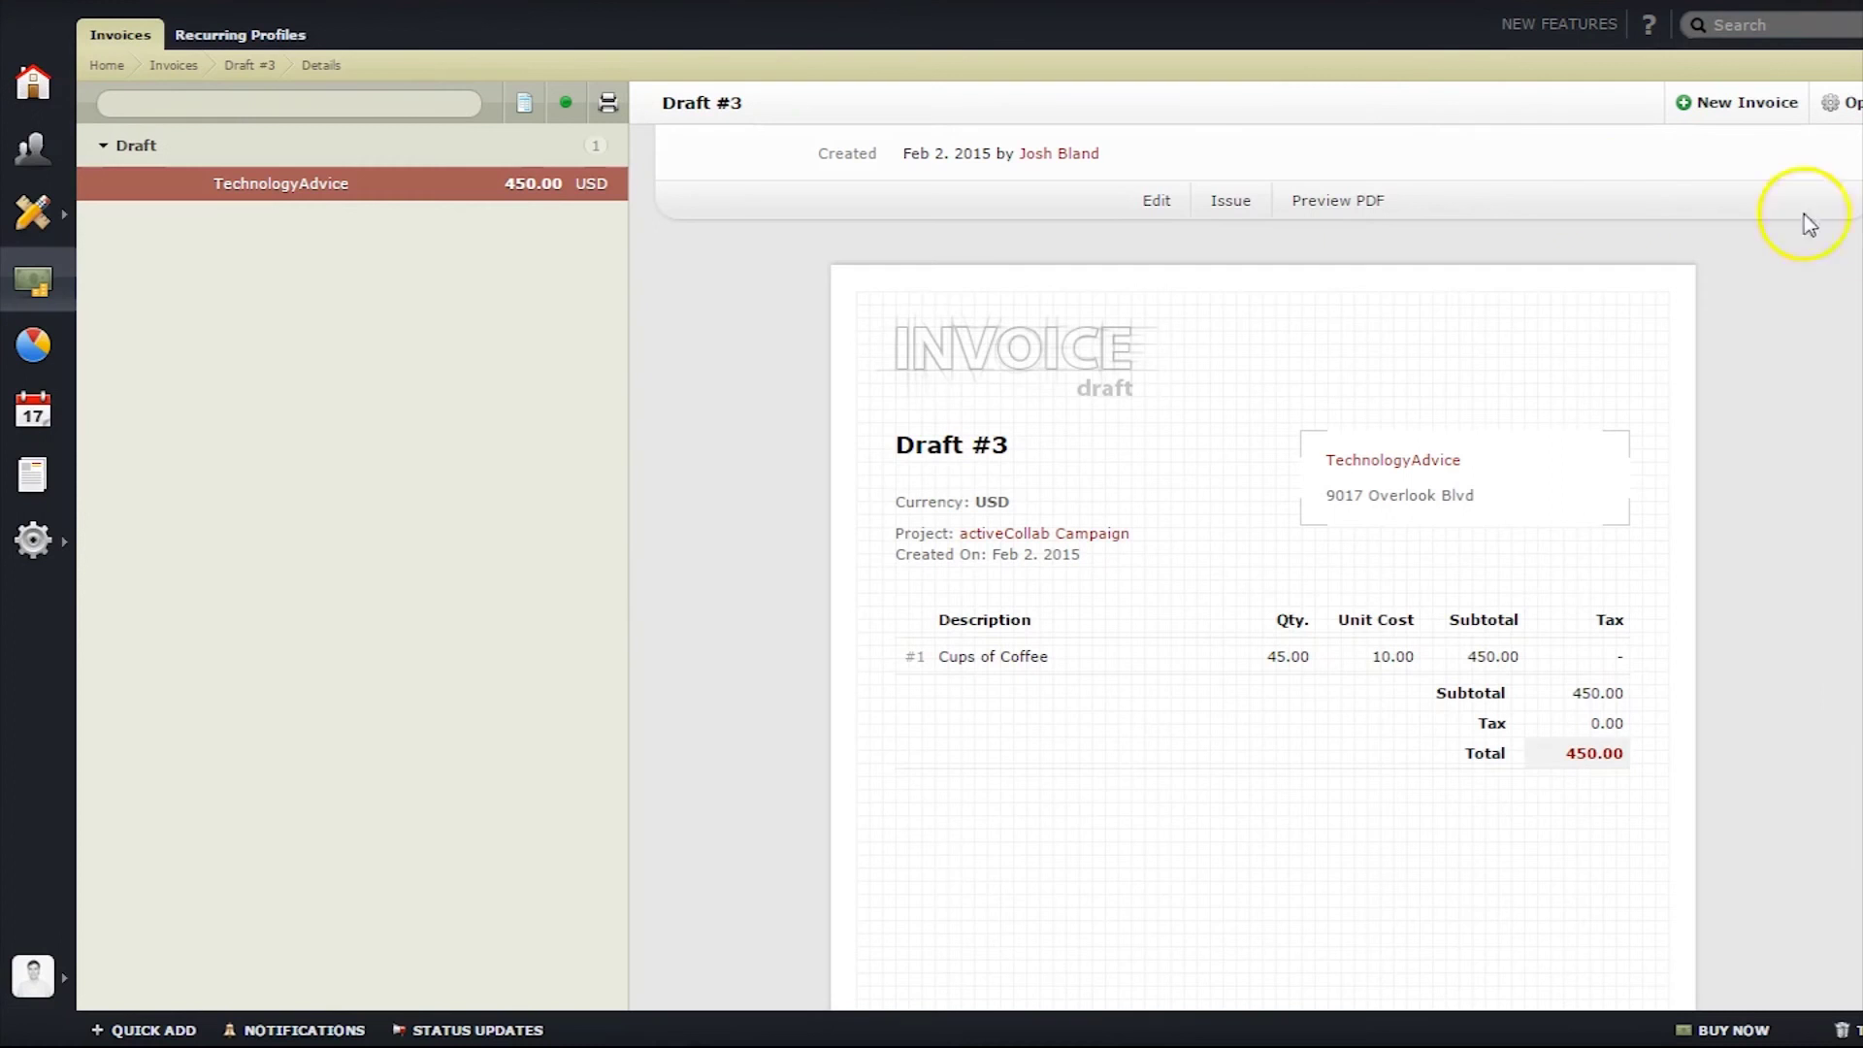
{"action": "left_click", "coordinate": [1232, 201]}
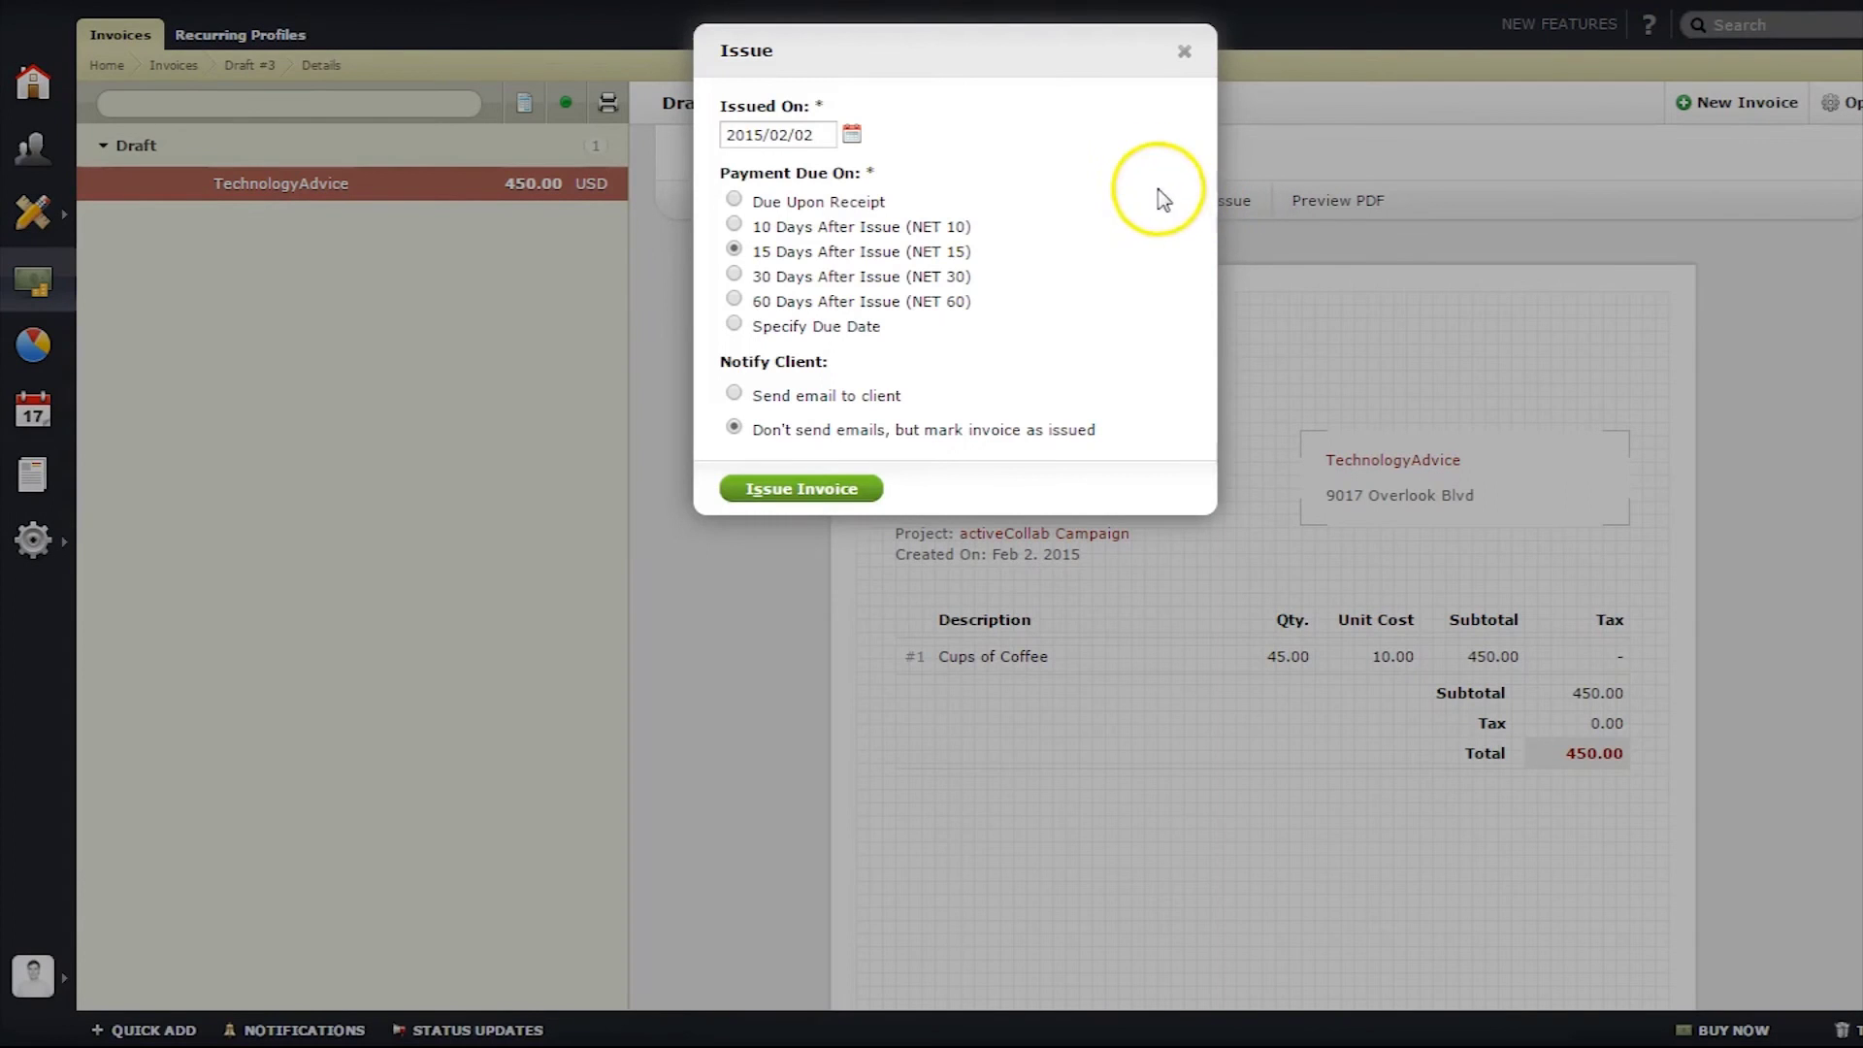
{"action": "left_click", "coordinate": [1186, 54]}
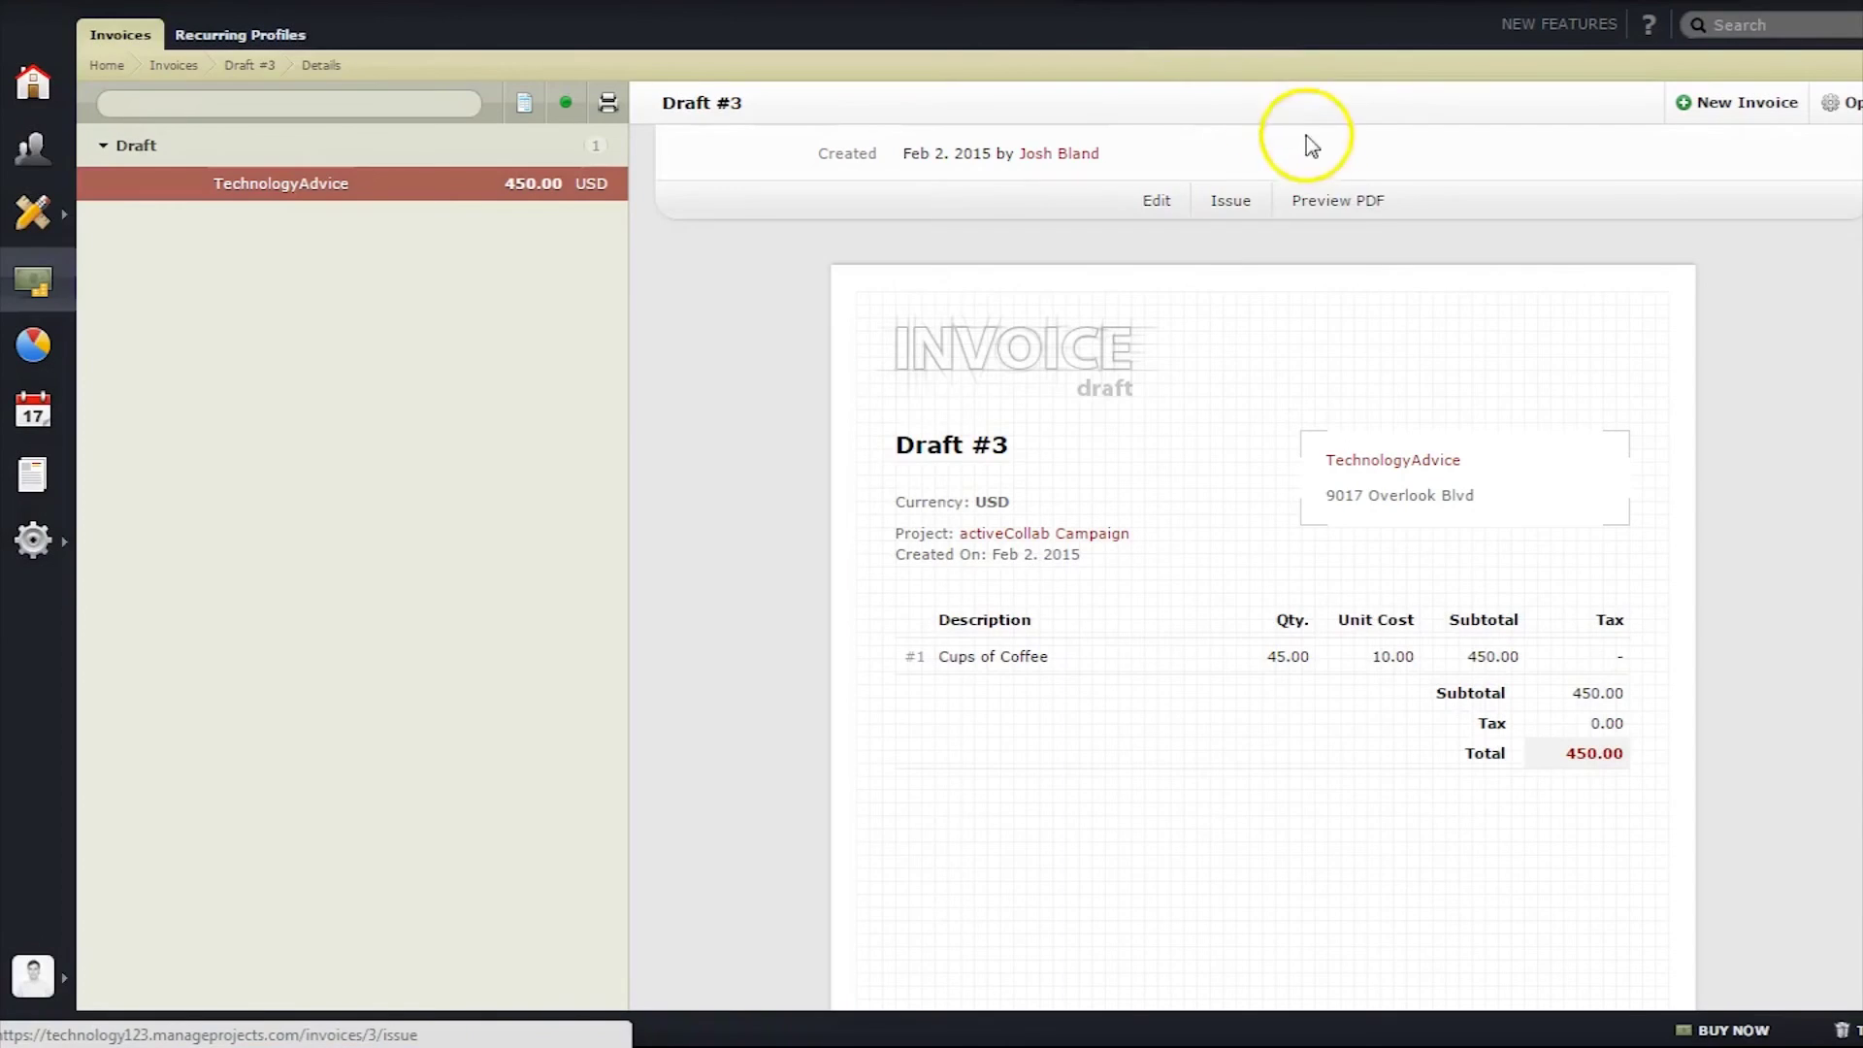
{"action": "left_click", "coordinate": [1344, 200]}
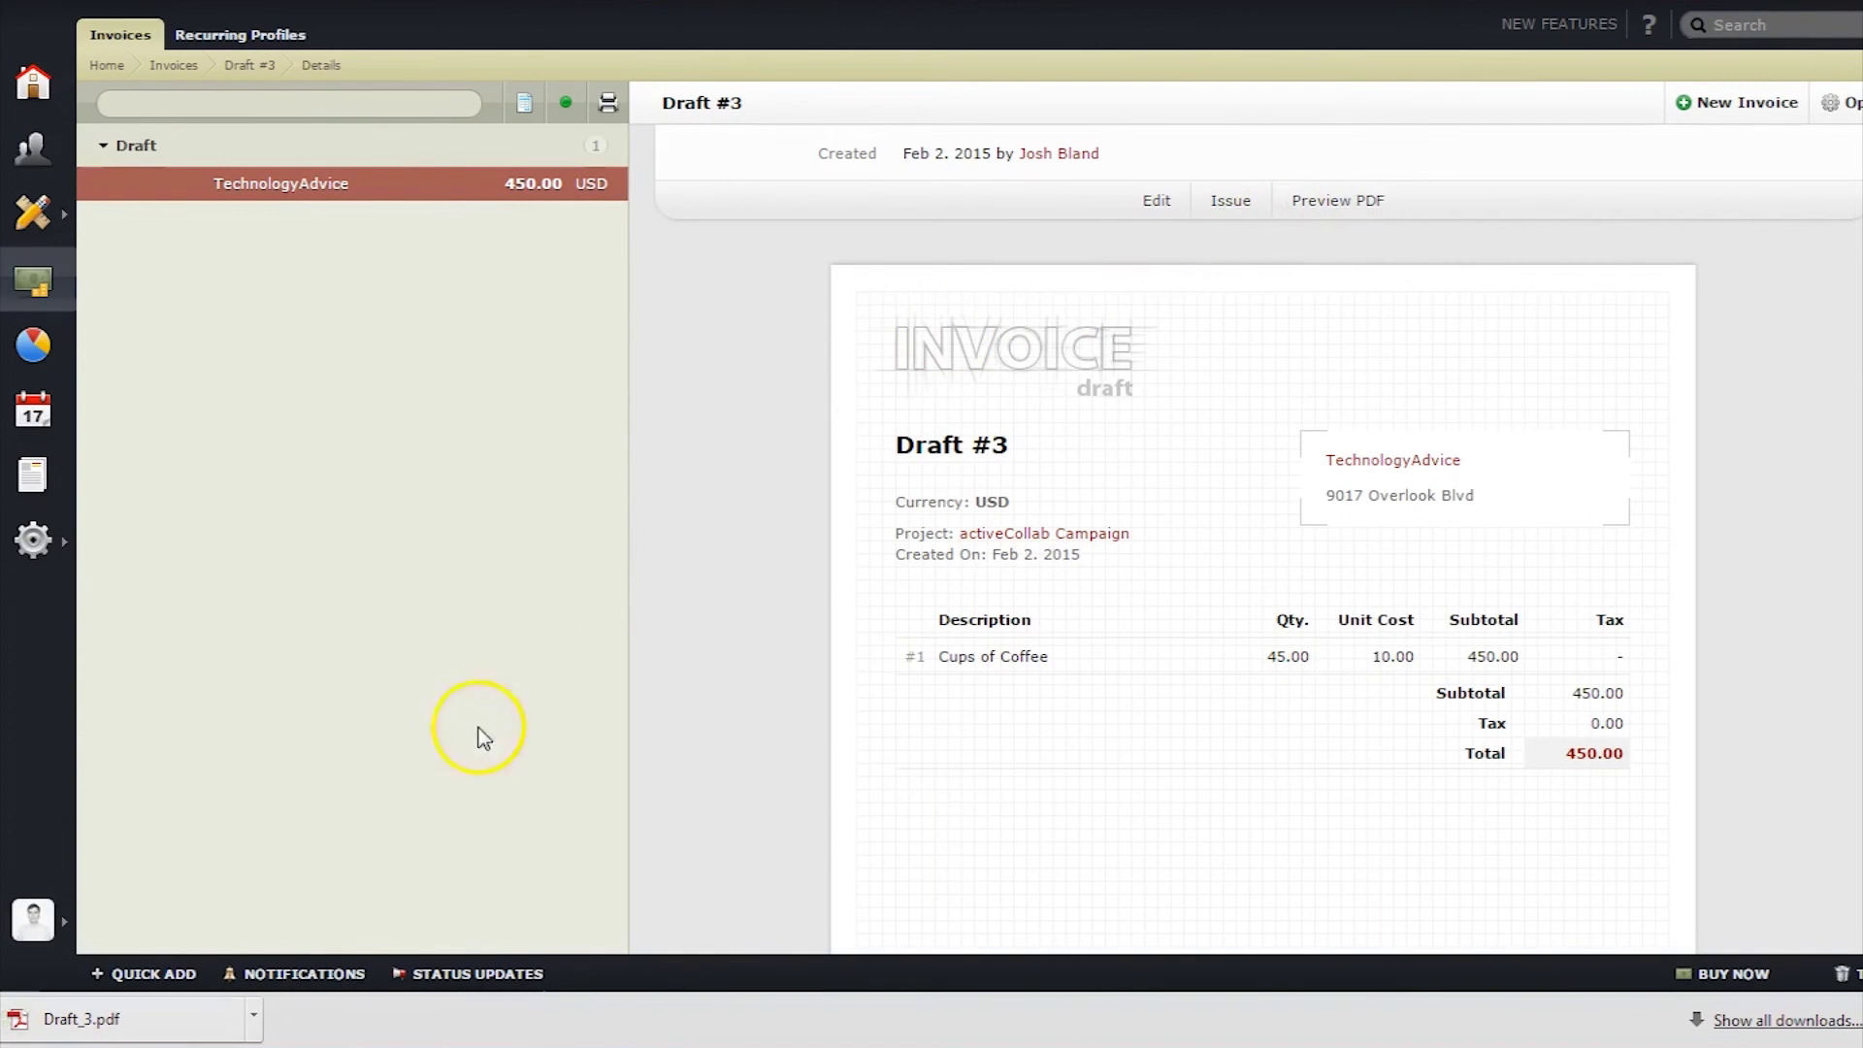
{"action": "left_click", "coordinate": [145, 1019]}
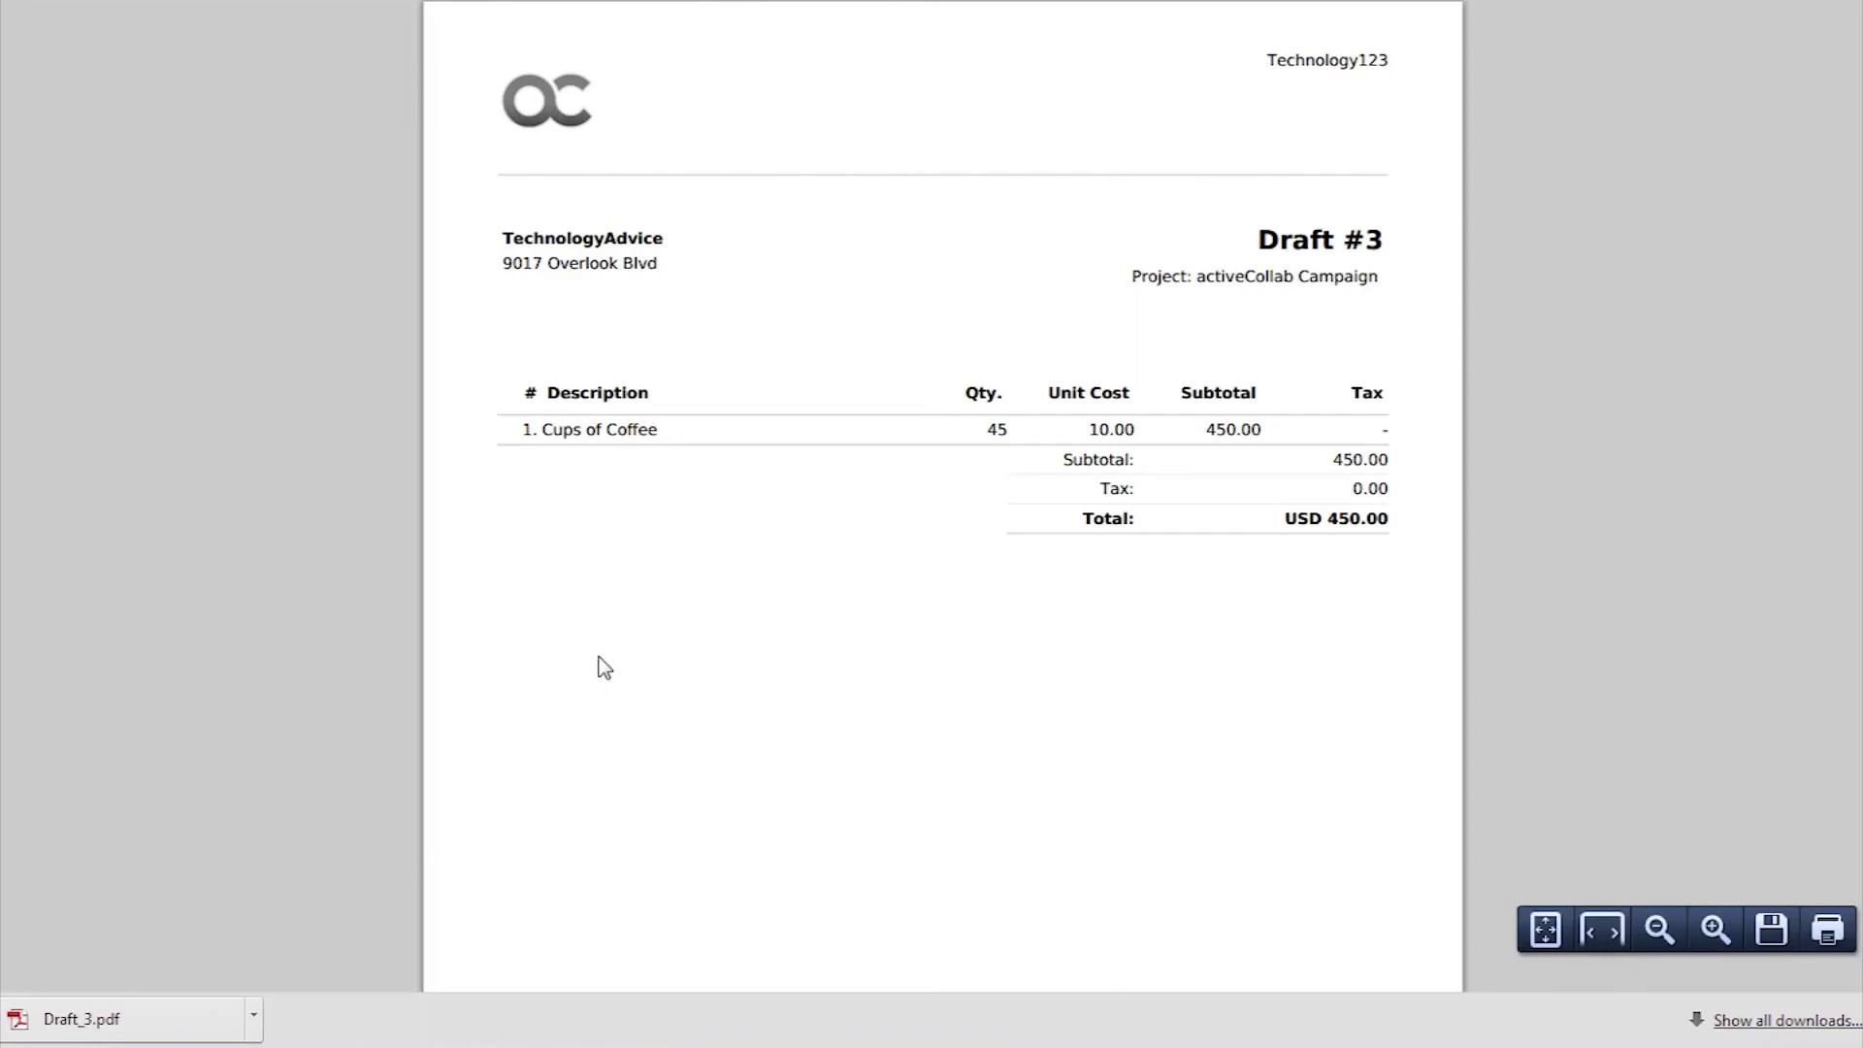
{"action": "left_click", "coordinate": [39, 345]}
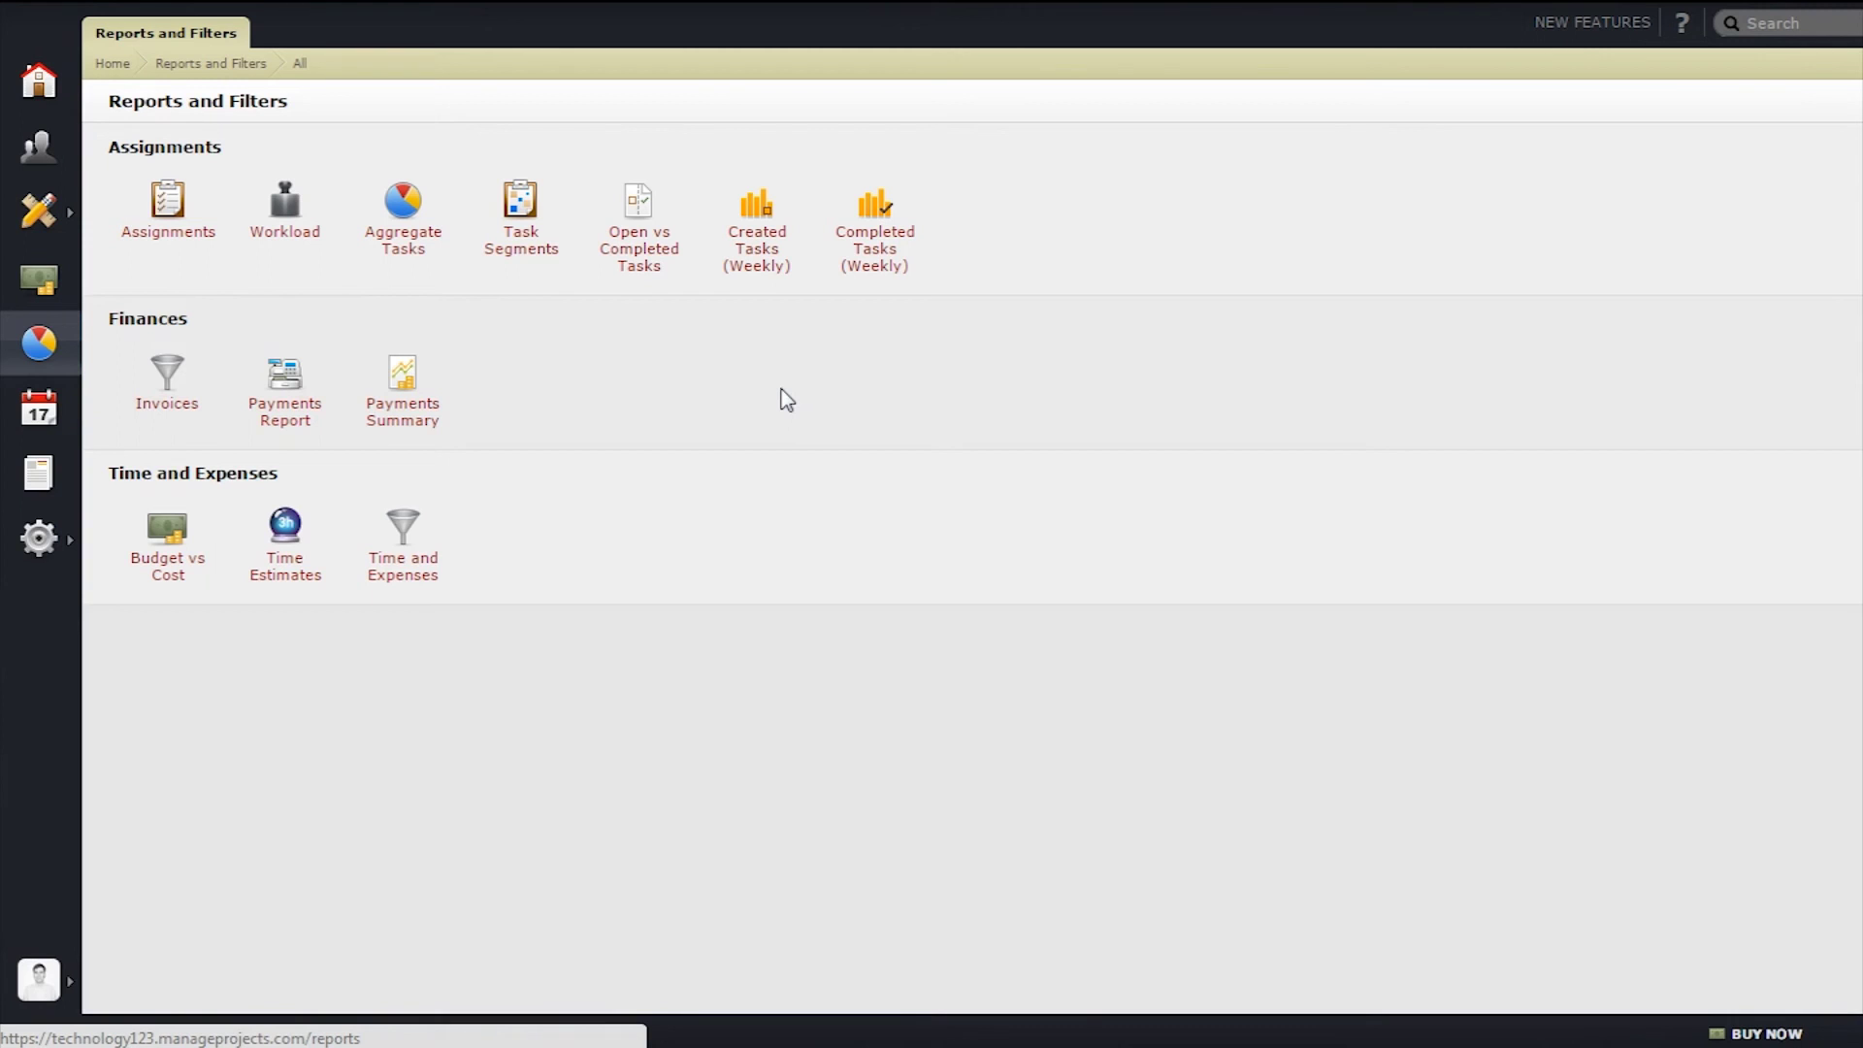
Step: Show the January 2015 calendar and look at Quick Add's Discussion option before returning to the item list
{"action": "left_click", "coordinate": [66, 399]}
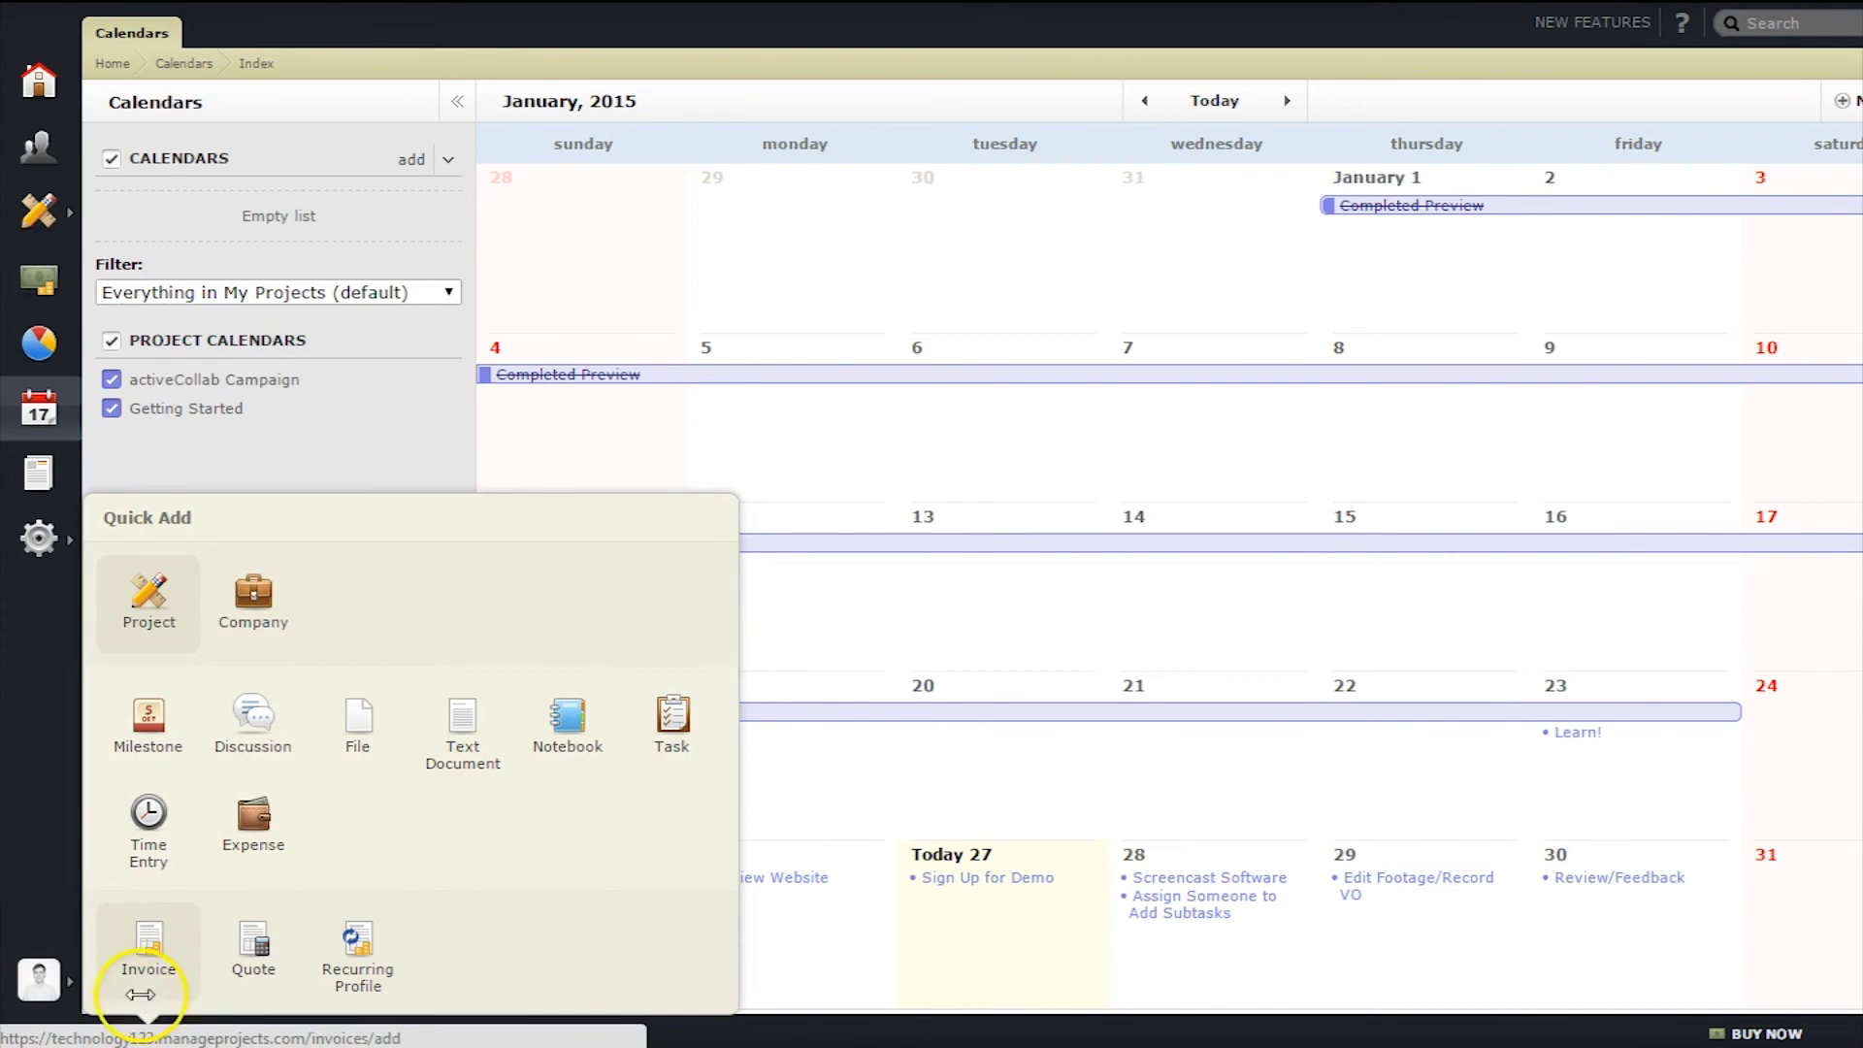
{"action": "left_click", "coordinate": [253, 723]}
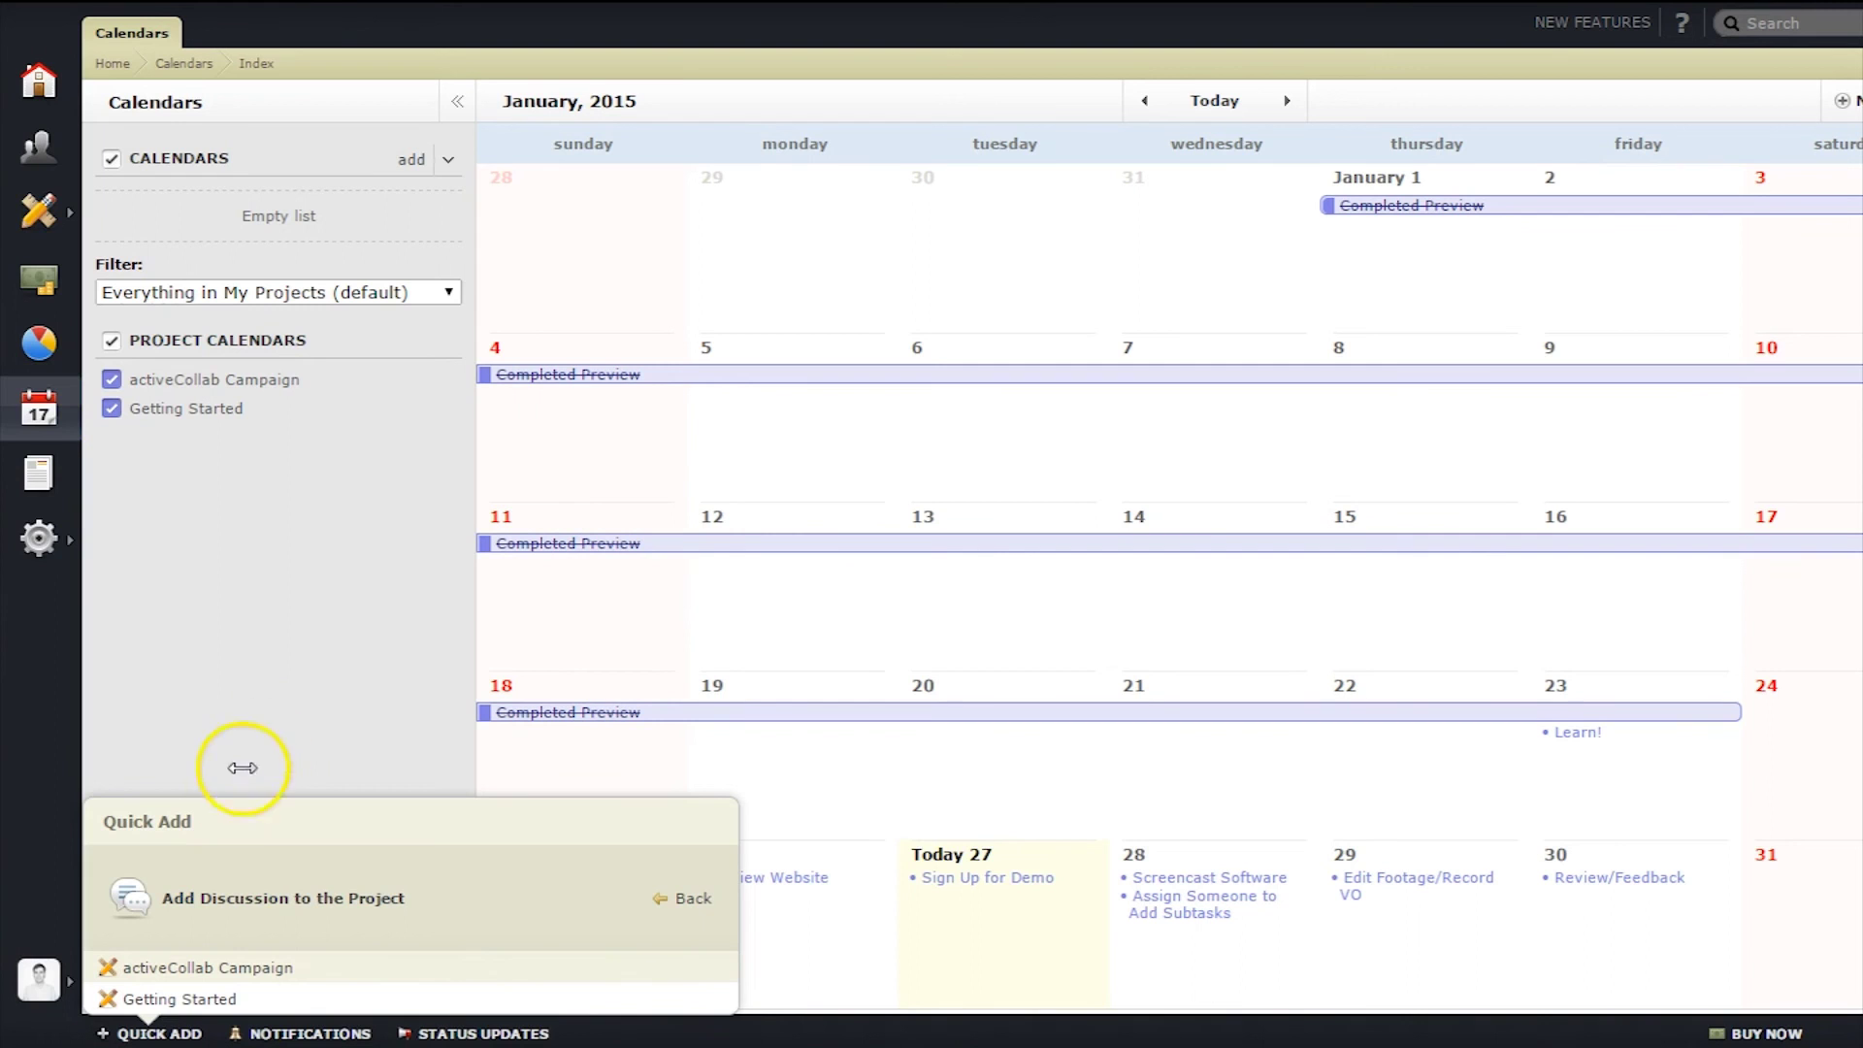
{"action": "left_click", "coordinate": [673, 892]}
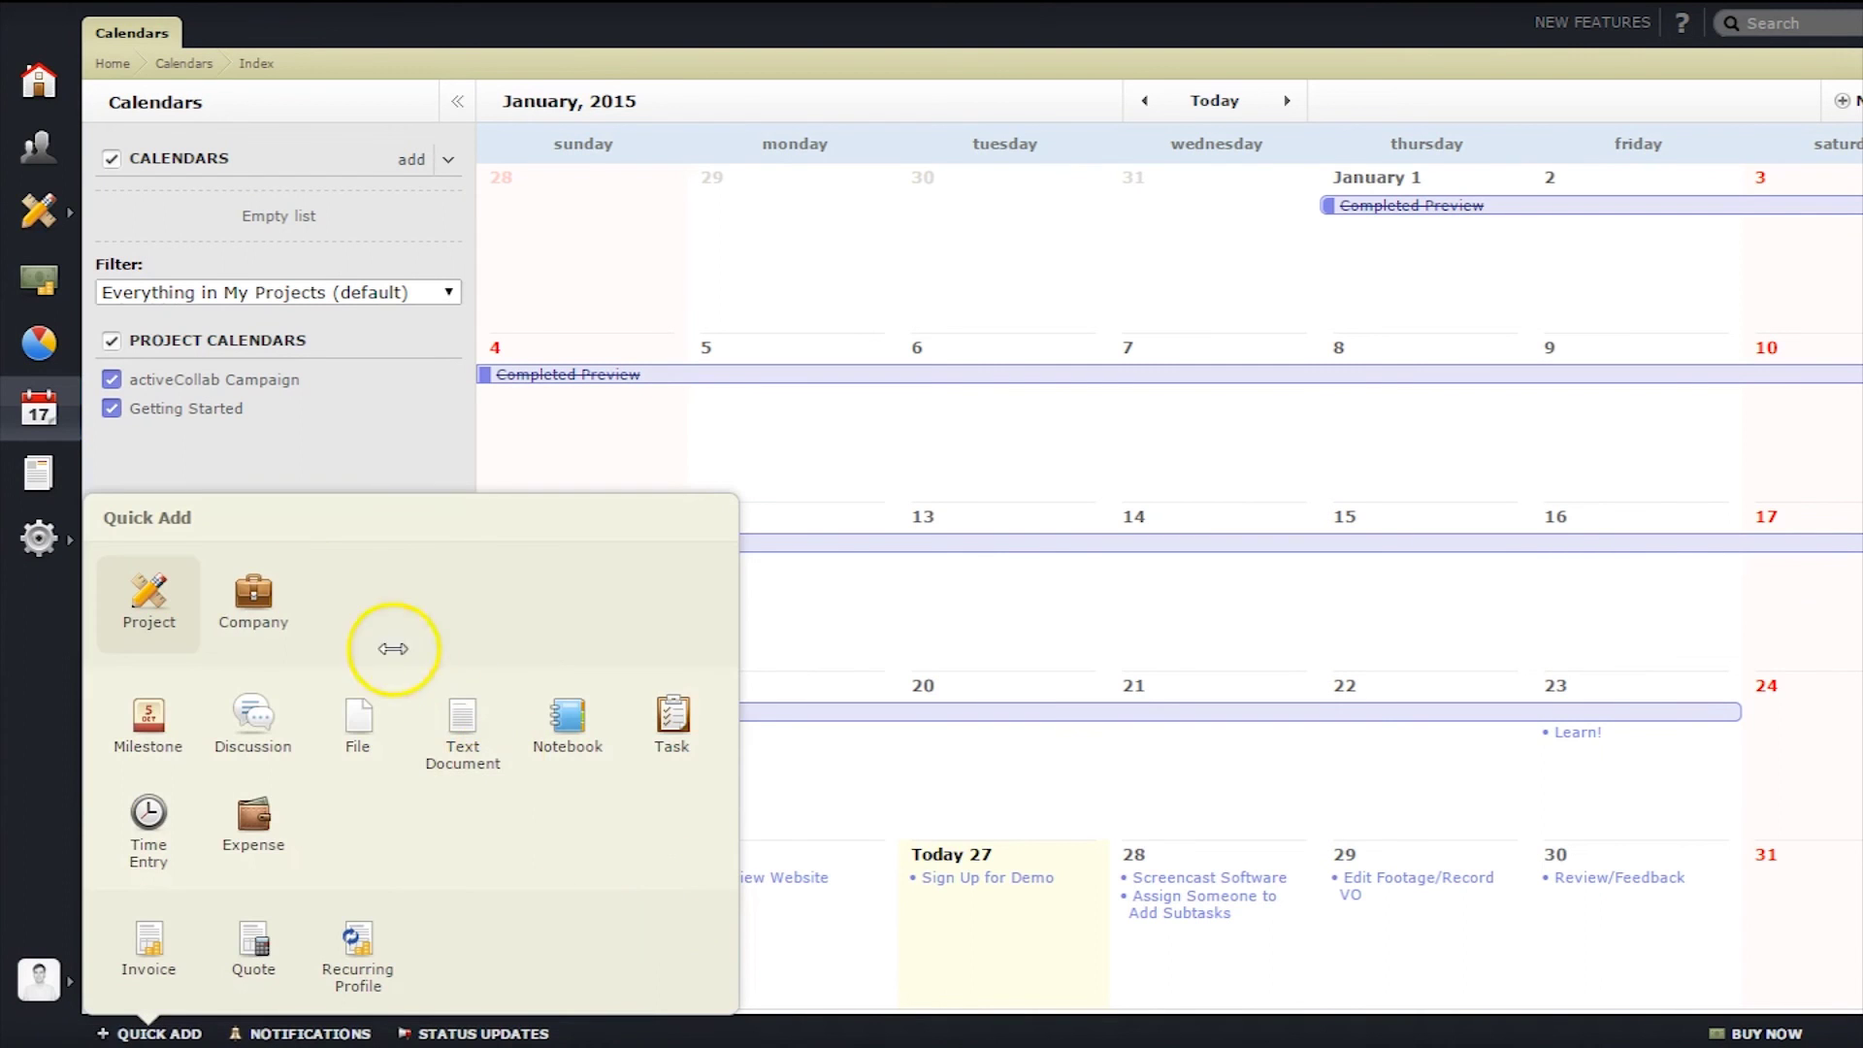